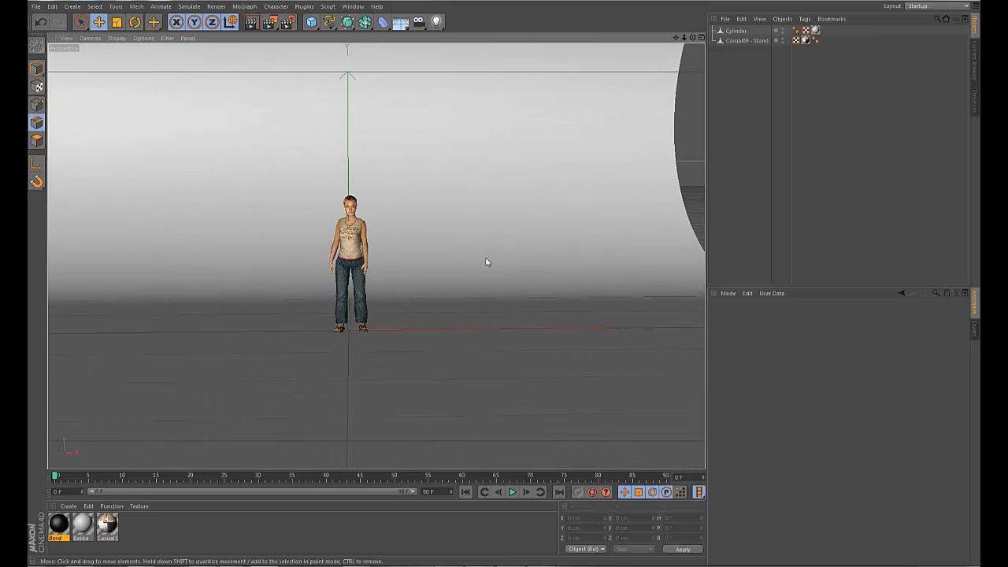
Step: Add a spot light and place it in front of the woman, offset to one side along the X axis
mouse_move(482, 274)
left_mouse_down("alt")
mouse_move(499, 254)
mouse_move(495, 273)
left_mouse_up("alt")
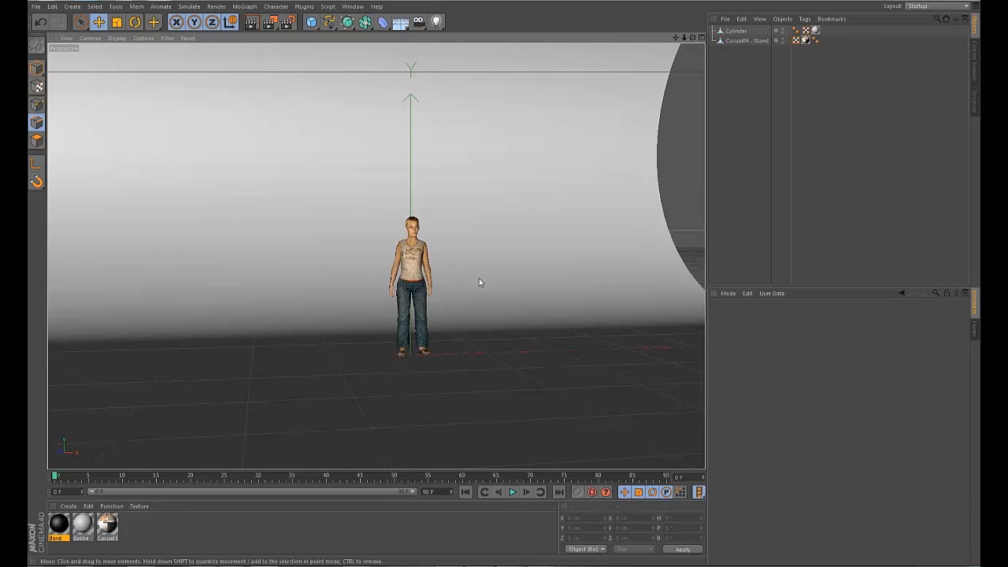
mouse_move(500, 225)
left_mouse_down("alt")
mouse_move(519, 275)
mouse_move(488, 234)
mouse_move(469, 275)
mouse_move(504, 247)
mouse_move(511, 260)
mouse_move(518, 250)
mouse_move(492, 239)
left_mouse_up("alt")
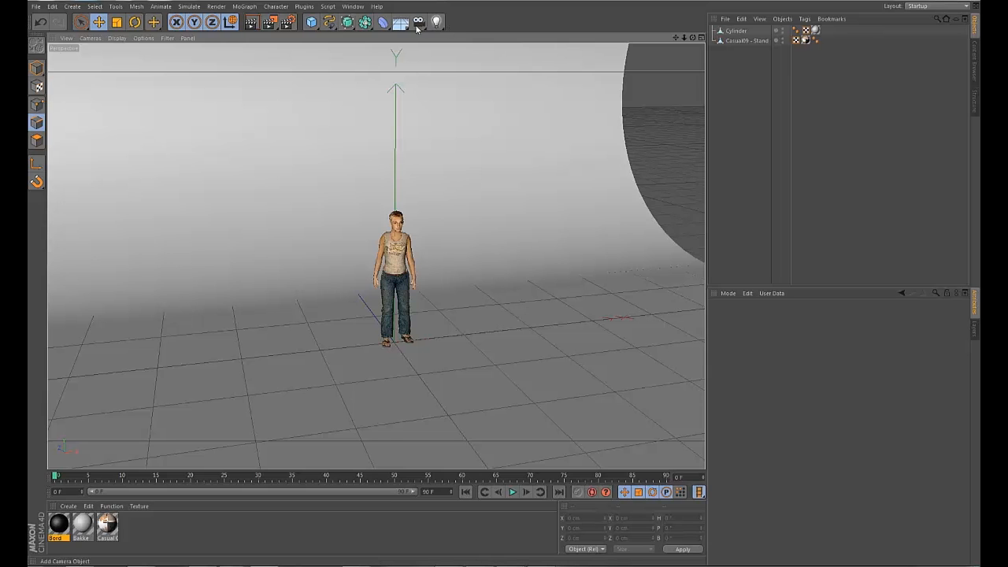
left_click_drag(438, 28, 524, 37)
left_click_drag(371, 312, 510, 254)
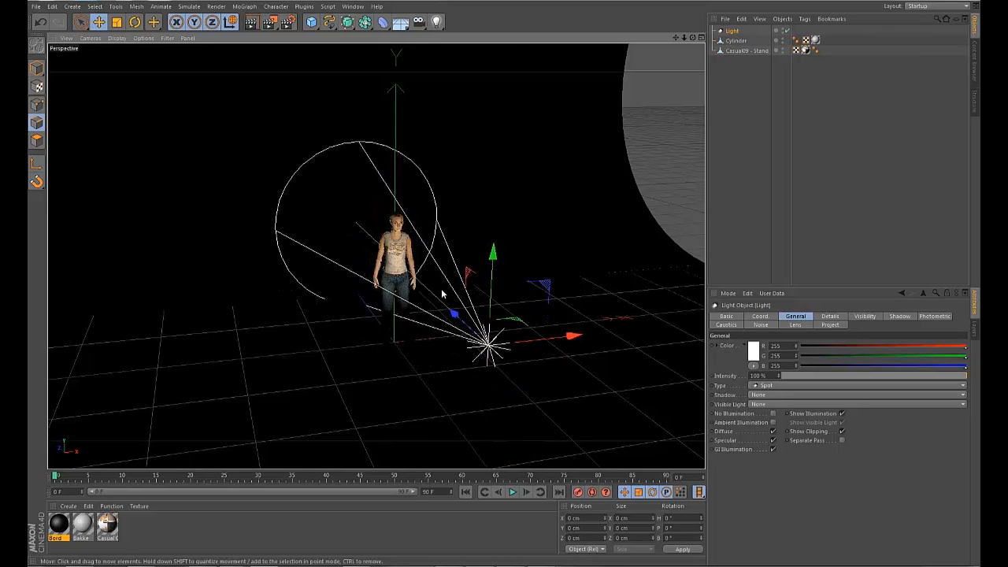
left_click_drag(454, 303, 547, 383)
left_click_drag(490, 318, 472, 275, "alt")
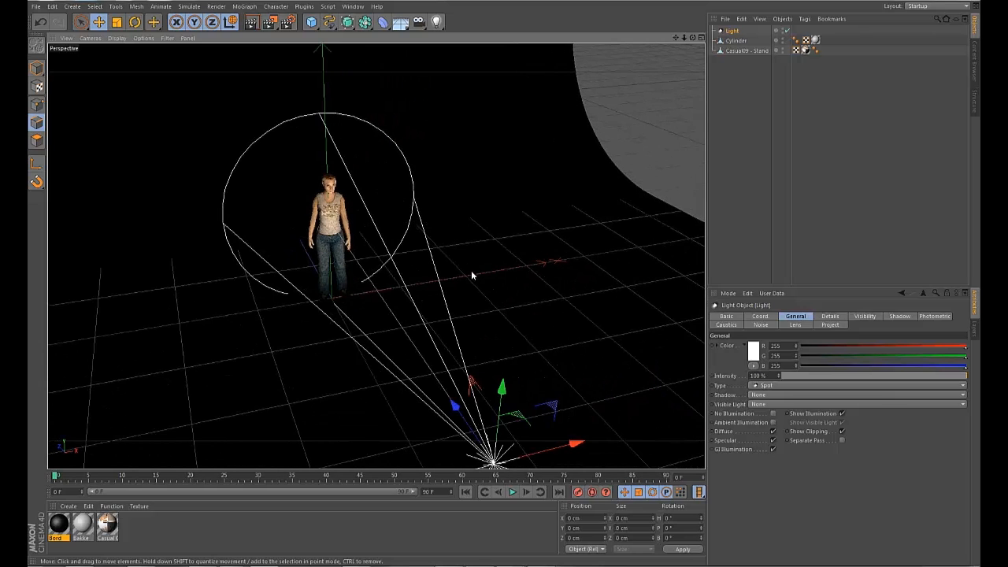
Step: Rename the spot light Keylights
double_click(733, 30)
type("Keylights")
key("Return")
Step: Duplicate Keylights sideways along the X axis and shift the copy along its Z axis towards the backdrop
left_click_drag(523, 232, 550, 187, "alt")
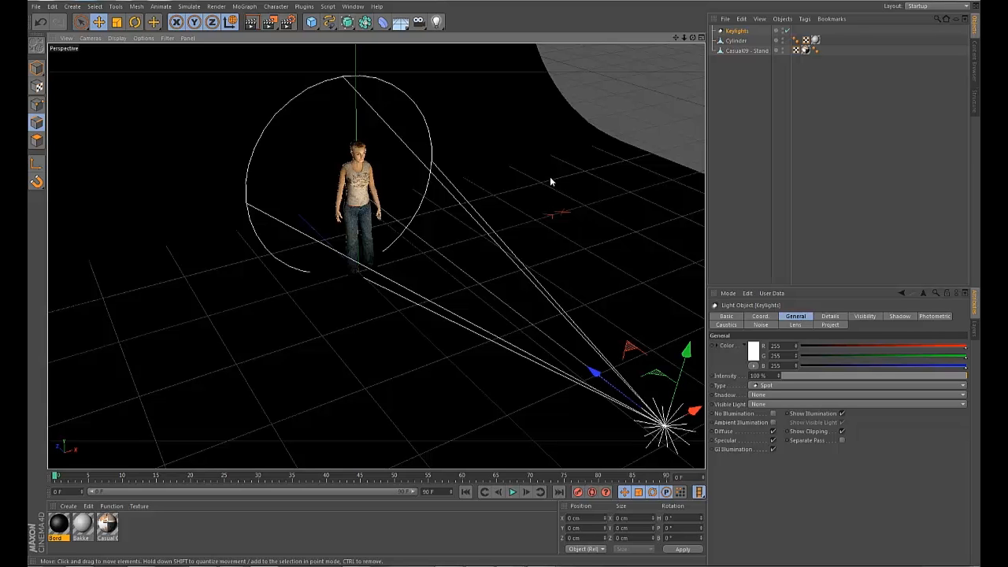
left_click_drag(522, 209, 594, 189, "alt")
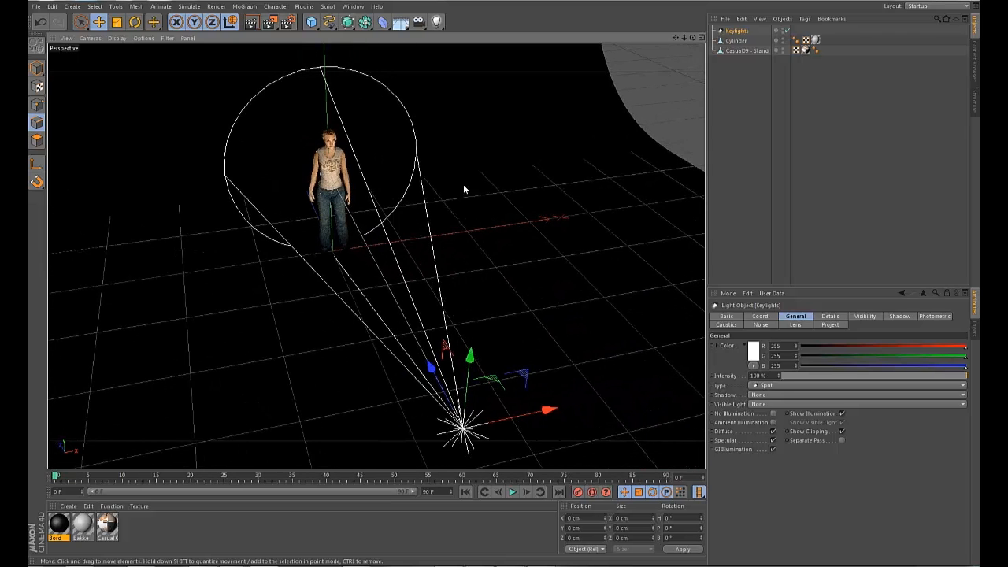
left_click_drag(538, 276, 473, 246, "alt")
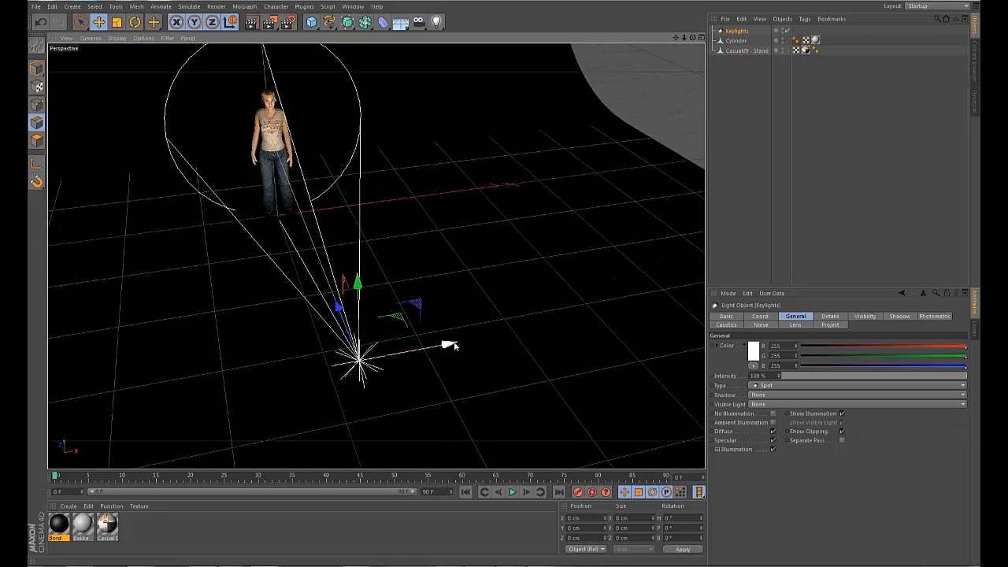
left_click_drag(450, 345, 754, 279, "ctrl")
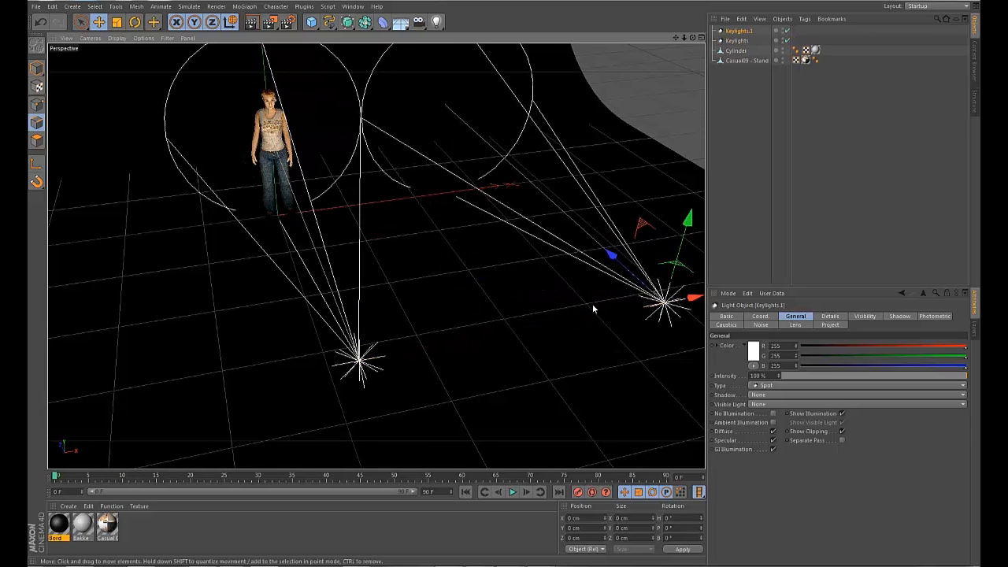
left_click_drag(612, 254, 535, 187)
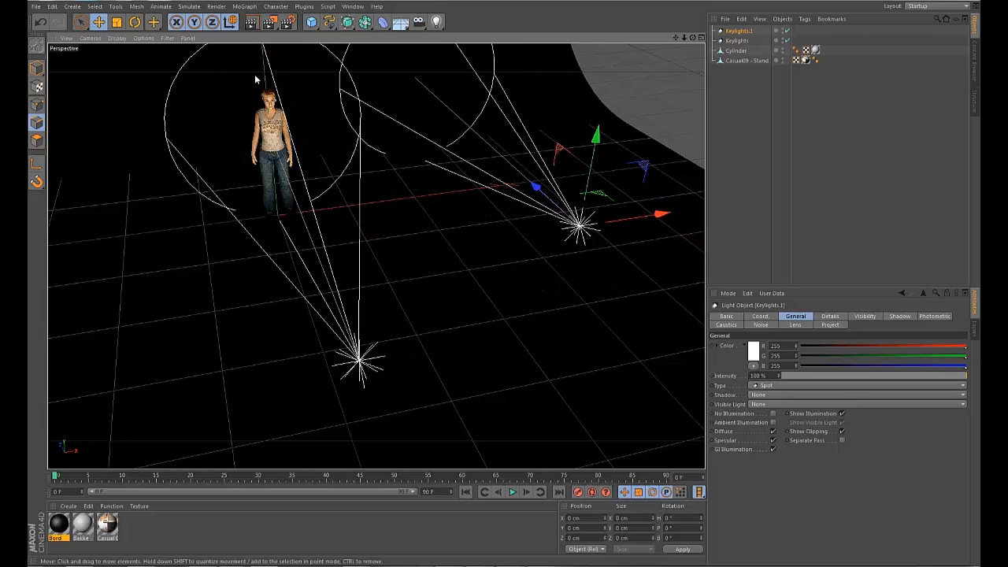
Step: Duplicate the second spot light and place the copy behind the woman, near the backdrop
left_click_drag(412, 229, 528, 261, "alt")
scroll(475, 278, "down", 2)
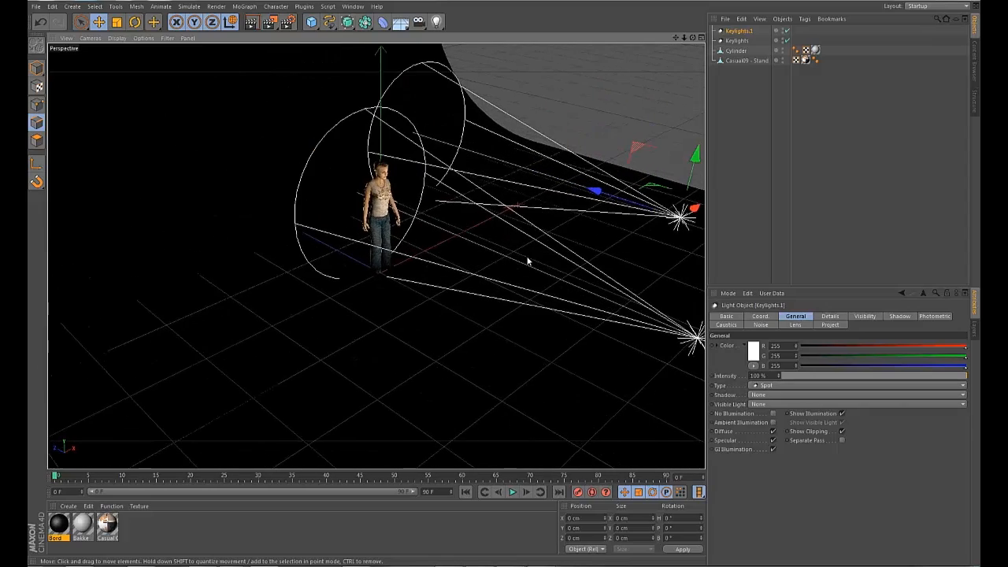
left_click_drag(599, 232, 401, 183, "alt")
left_click_drag(536, 223, 335, 215, "alt")
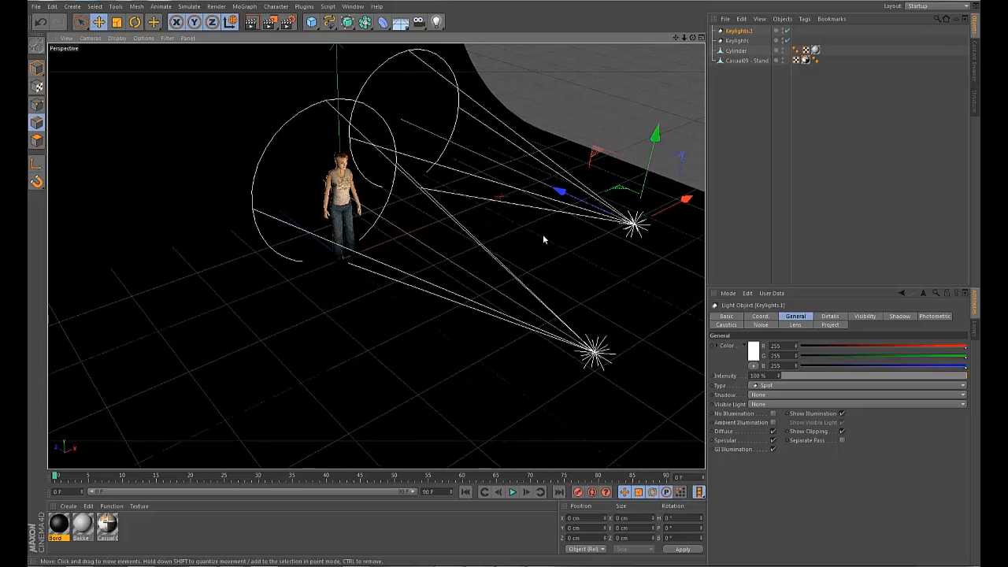
middle_click_drag(515, 259, 535, 275, "alt")
left_click_drag(597, 216, 377, 142, "ctrl")
left_click_drag(498, 118, 342, 169)
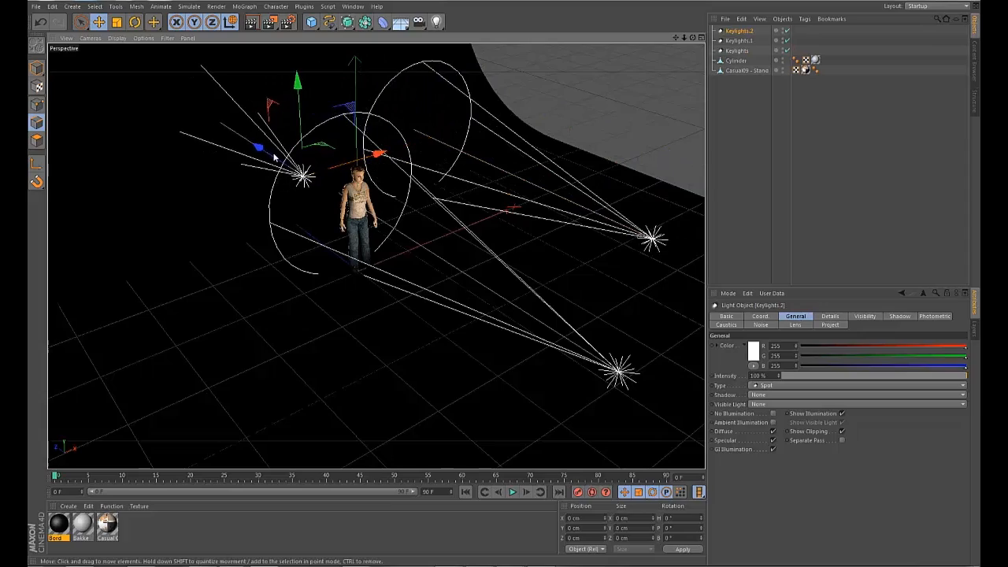
Step: Name the null object at the woman's chest Light Target
left_click_drag(444, 223, 519, 236, "alt")
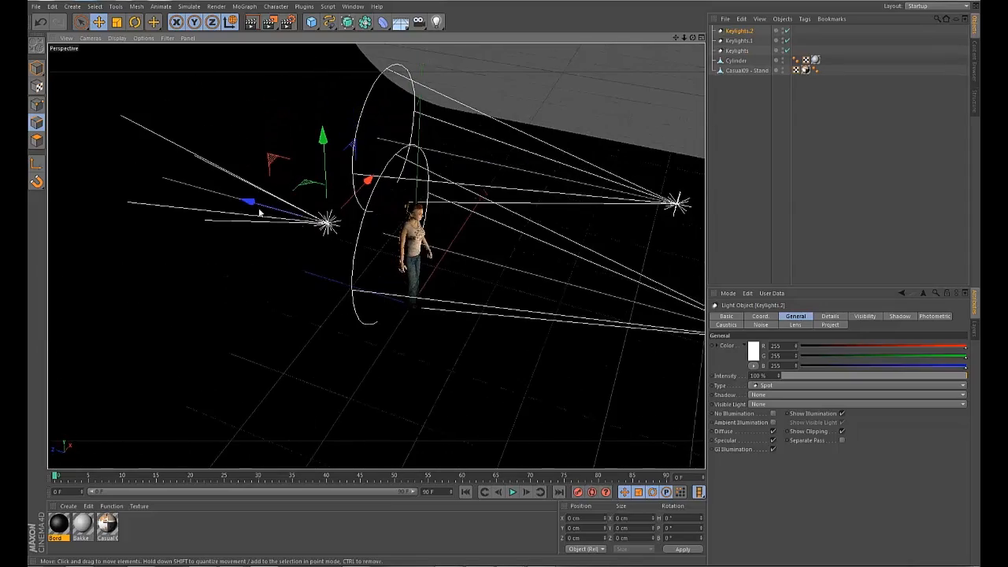
key("o")
scroll(534, 269, "down", 5)
left_click_drag(435, 214, 375, 193, "alt")
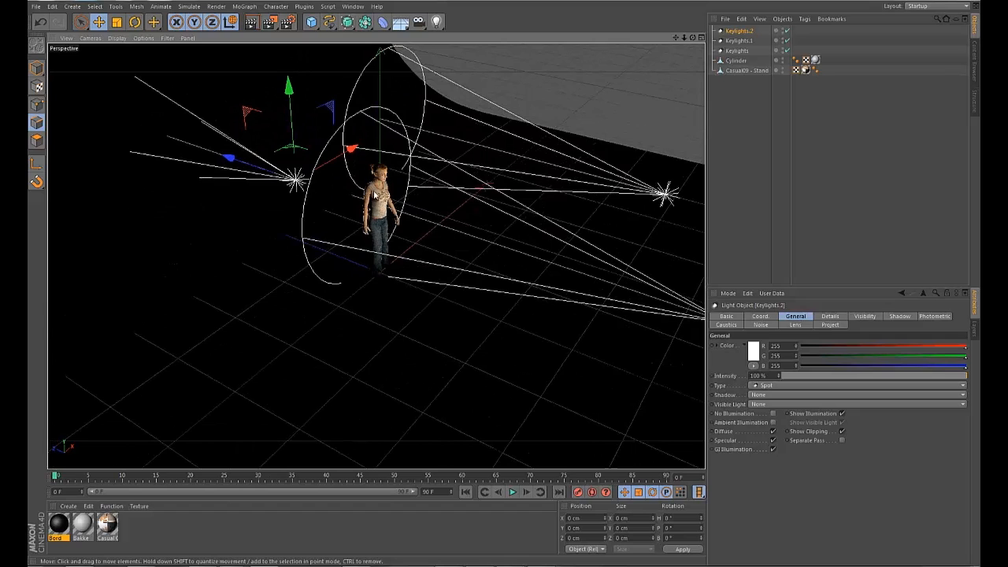
left_click_drag(495, 211, 610, 99, "alt")
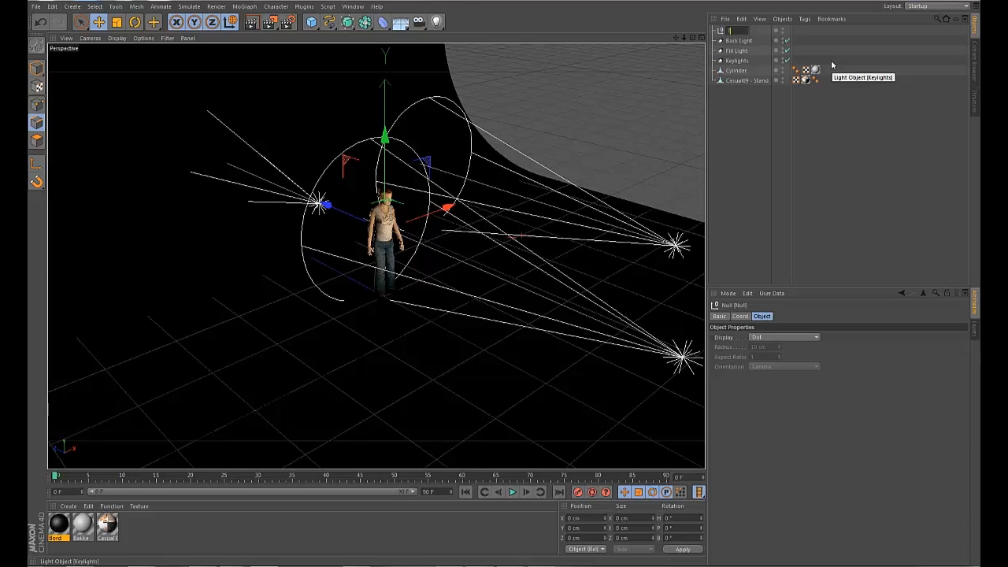
type("ight Target")
key("Return")
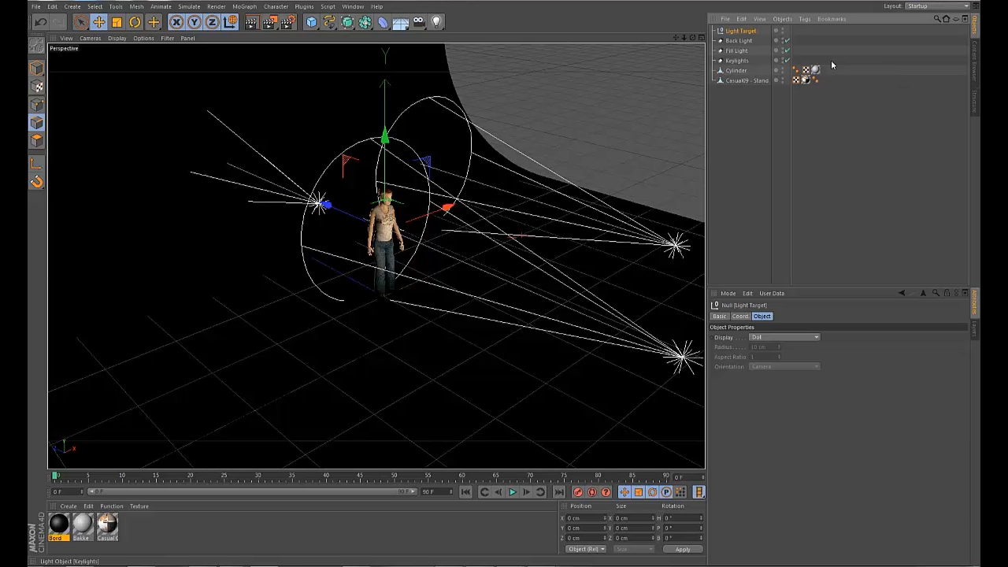
Step: Give Keylights a Target tag aimed at Light Target and copy the tag to Fill Light and Back Light
left_click(737, 61)
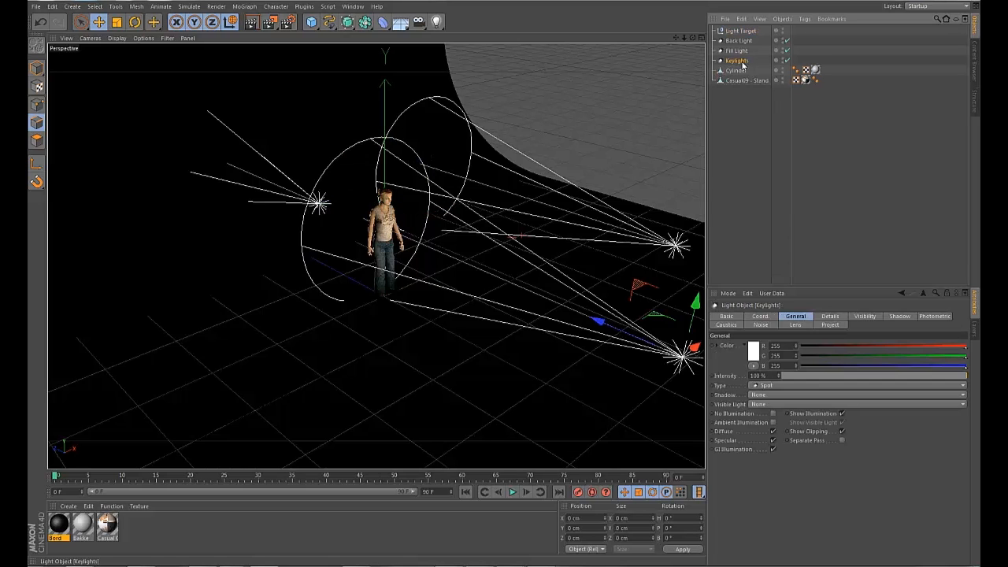
left_click(804, 19)
mouse_move(823, 36)
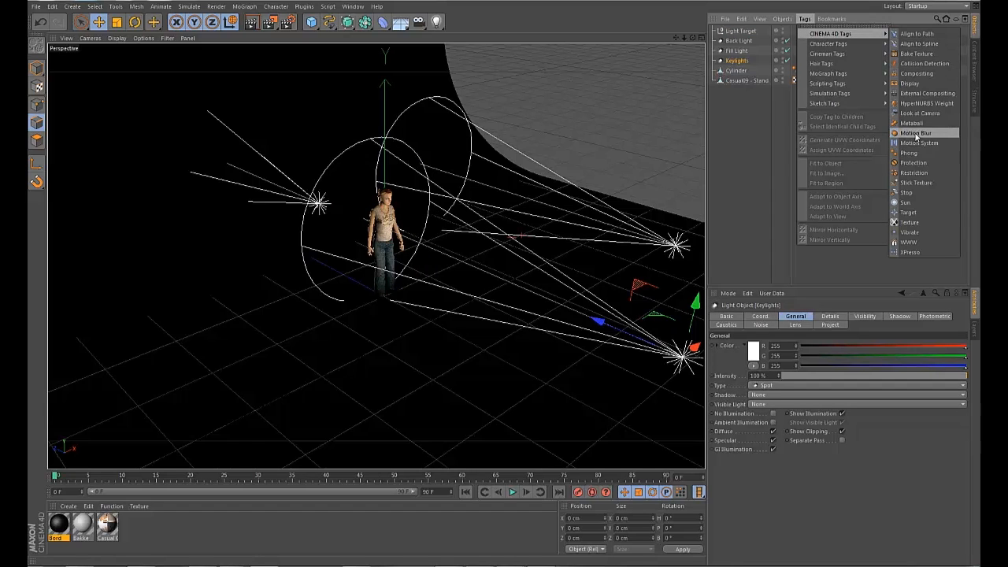
left_click(910, 213)
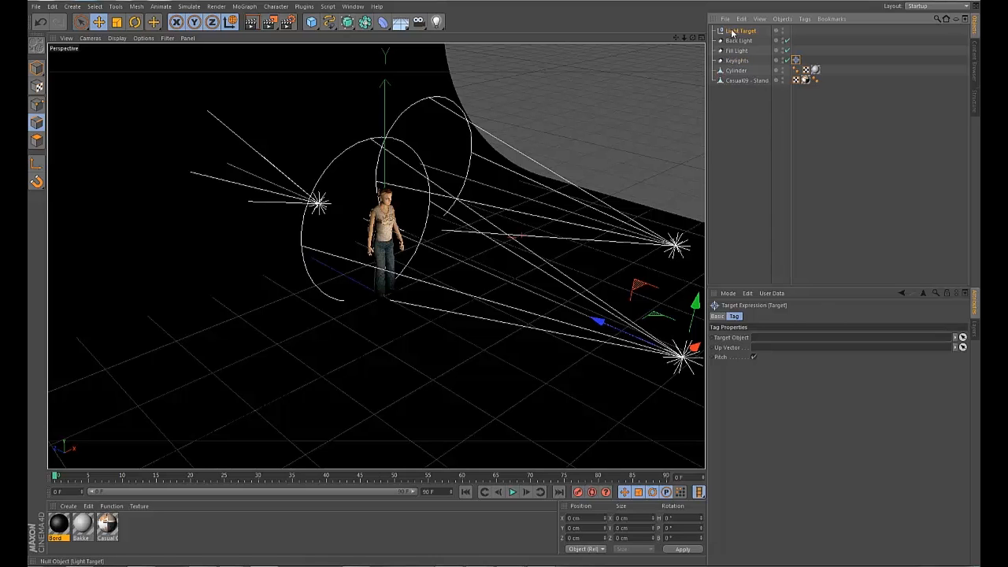
left_click_drag(736, 47, 758, 344)
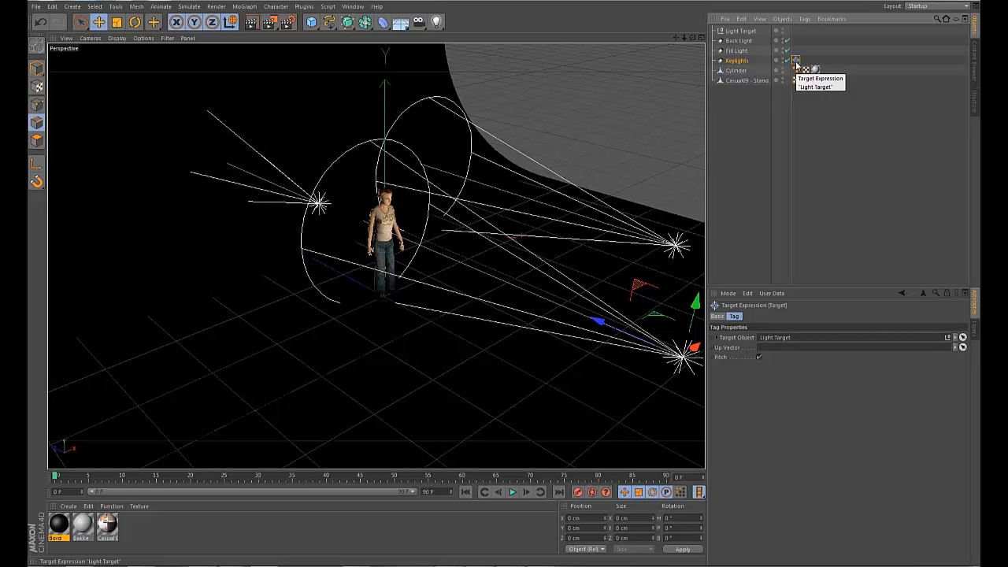
left_click_drag(797, 54, 796, 41, "ctrl")
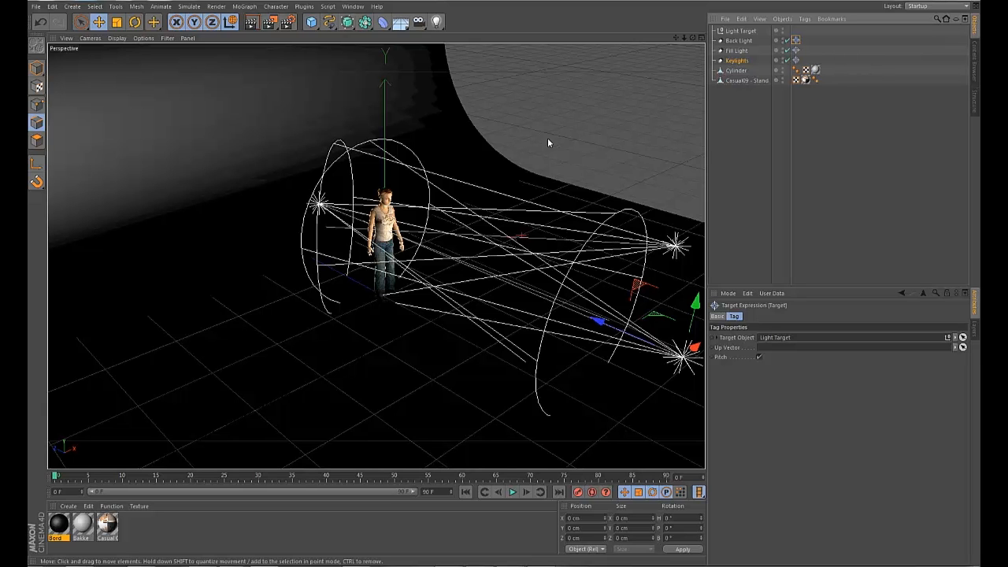
Step: Fine-tune the position of the Light Target null on the woman
left_click(740, 30)
left_click_drag(446, 209, 431, 195)
left_click_drag(340, 102, 342, 92)
Step: Move Fill Light farther out along the X axis, away from the woman
left_click_drag(509, 153, 251, 207, "alt")
left_click(737, 61)
left_click(735, 52)
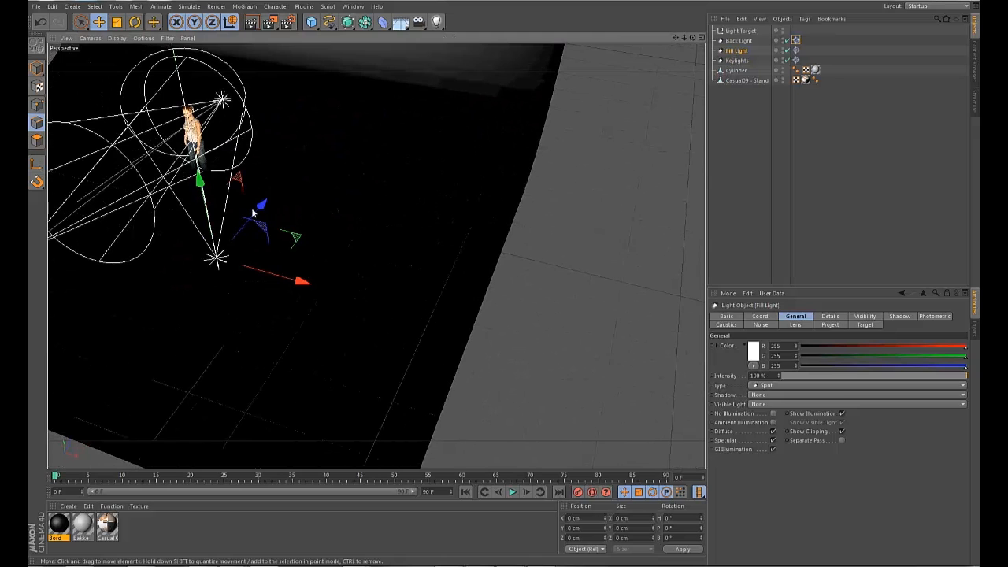
left_click_drag(303, 280, 390, 249)
Step: Move Back Light farther behind the woman and slightly higher, and raise Keylights as well
left_click(738, 59)
left_click(739, 40)
left_click_drag(331, 169, 383, 231, "alt")
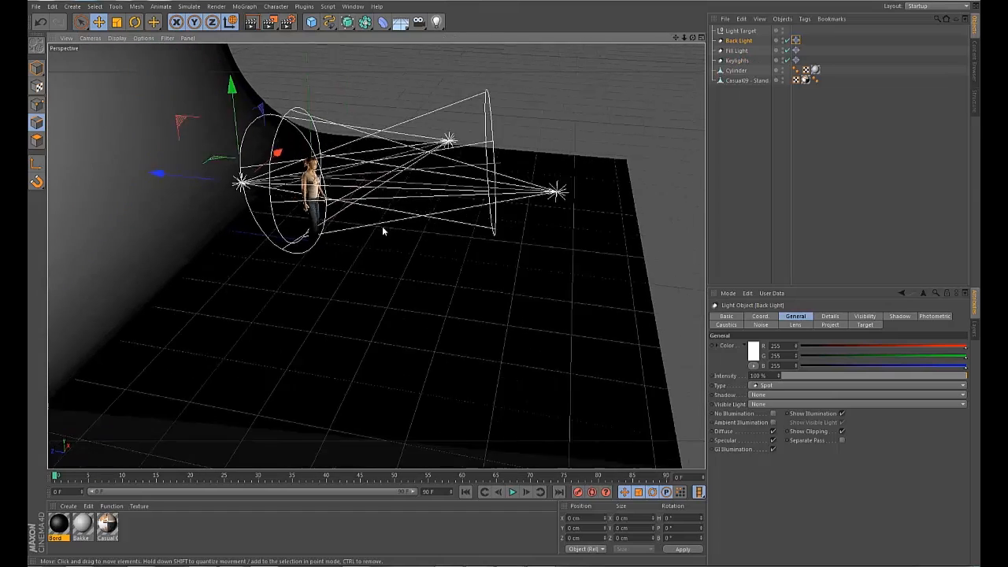
middle_click_drag(383, 230, 386, 232, "alt")
left_click_drag(187, 176, 149, 174)
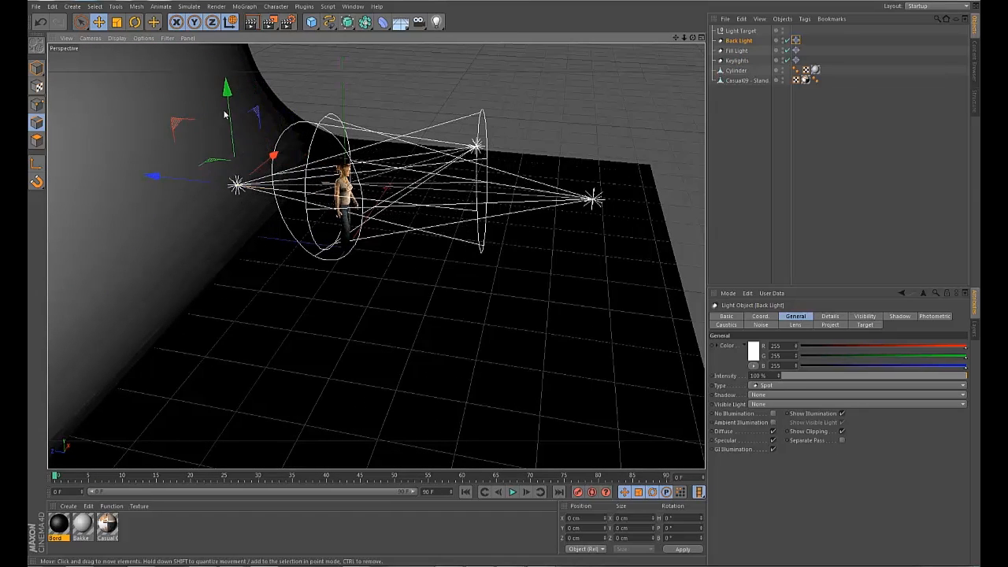
left_click_drag(227, 94, 227, 85)
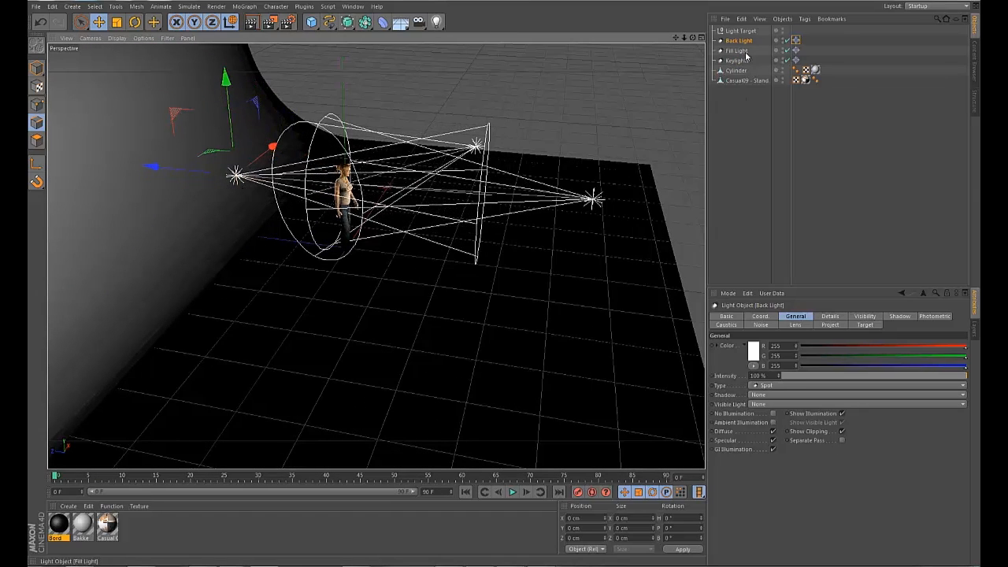
left_click(741, 60)
left_click_drag(608, 100, 612, 81)
Step: Frame the woman more closely and render the view to the Picture Viewer, overwriting 3-point.png
left_click_drag(535, 203, 581, 215, "alt")
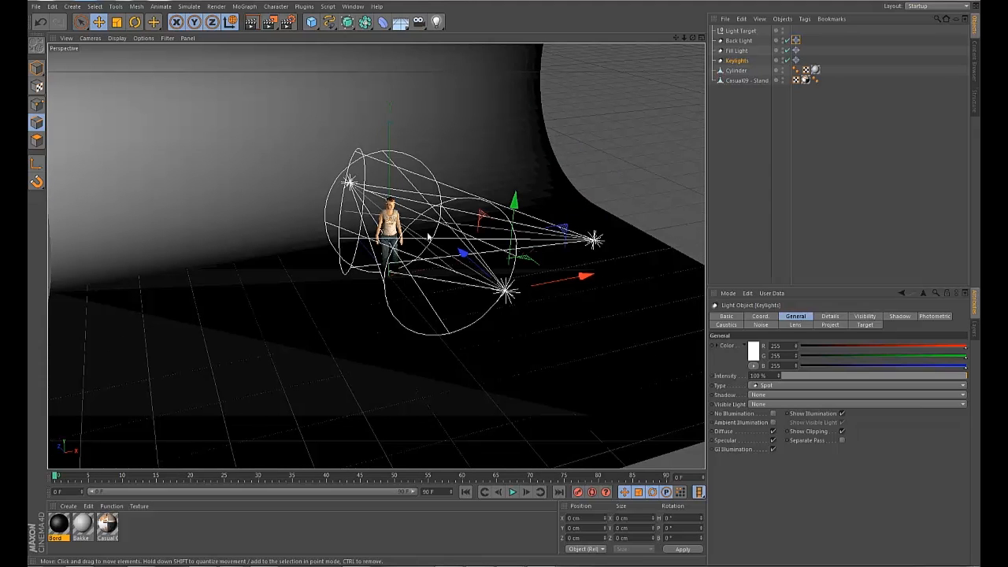
left_click(271, 23)
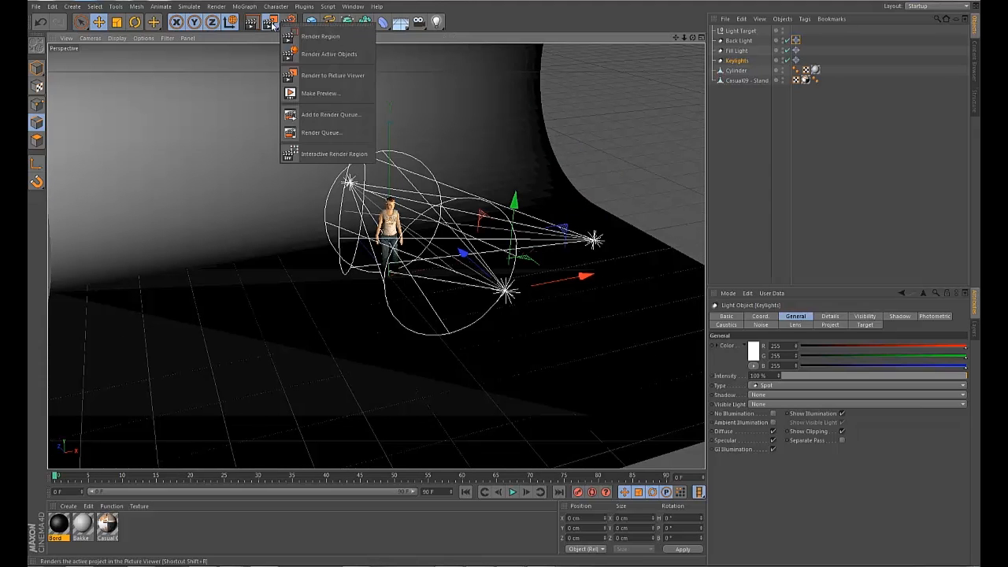
left_click(374, 154)
scroll(351, 228, "up", 3)
middle_click_drag(520, 218, 483, 191, "alt")
scroll(412, 199, "up", 3)
scroll(418, 200, "up", 2)
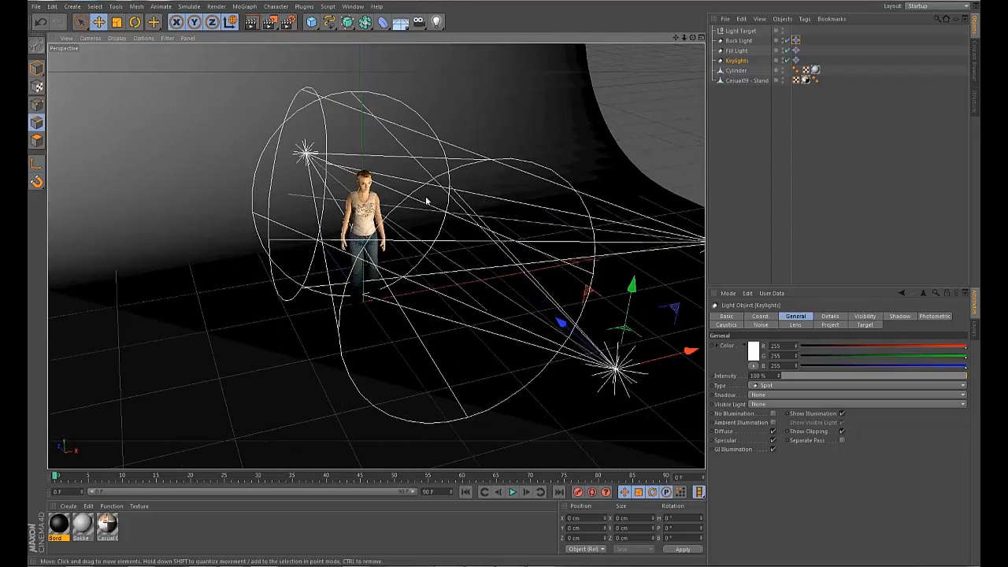
left_click_drag(423, 194, 421, 182, "alt")
scroll(445, 203, "up", 3)
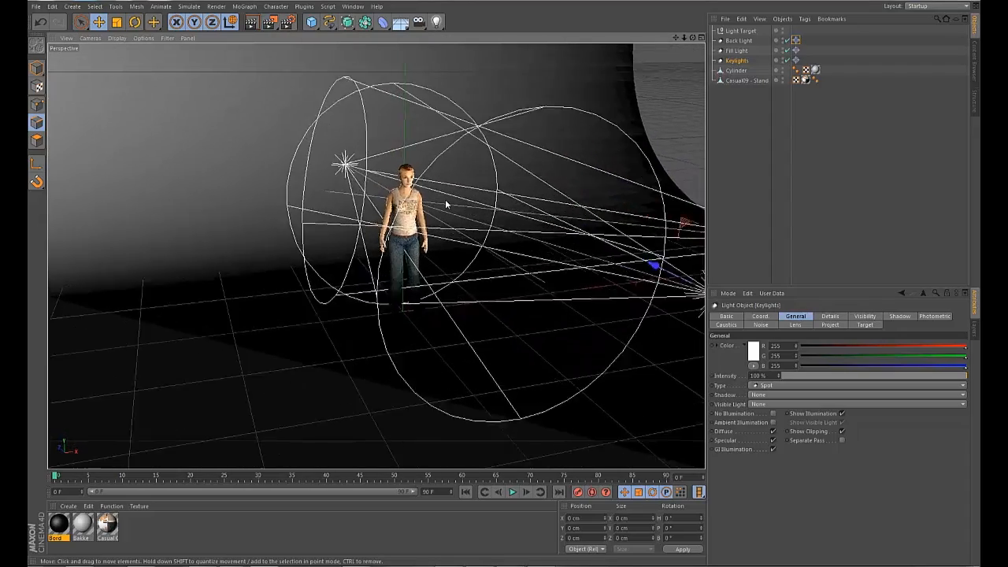
left_click(276, 26)
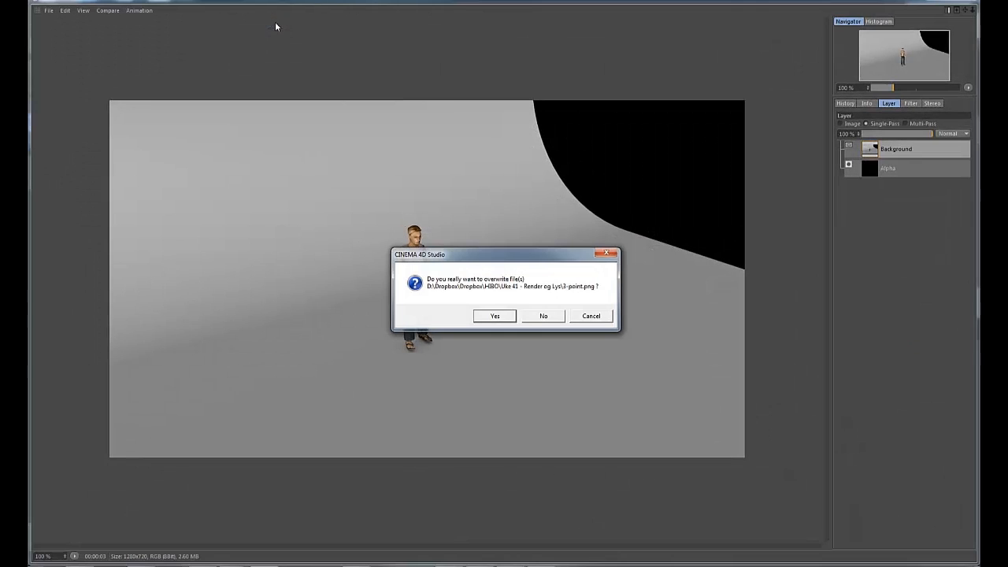
left_click(493, 316)
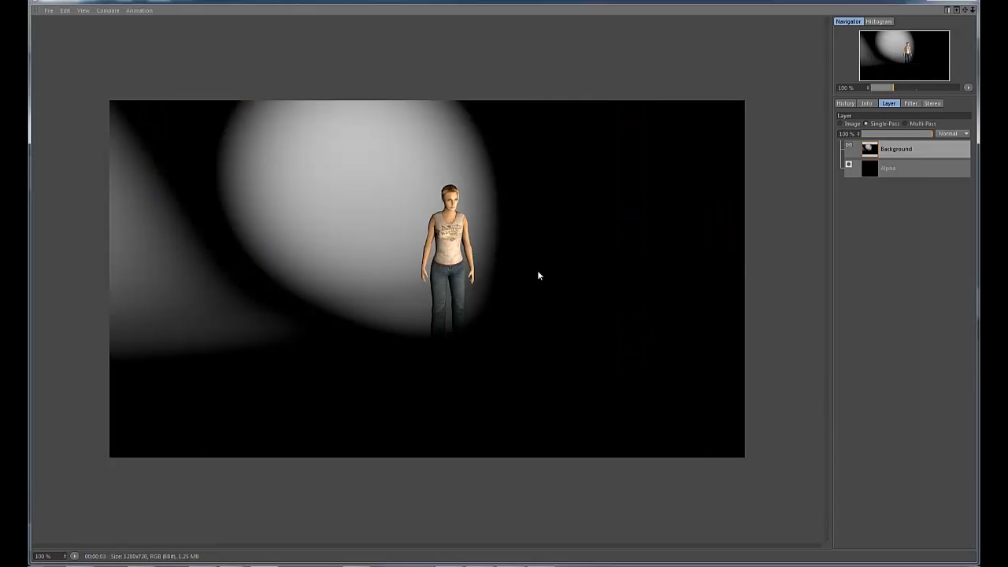
left_click(840, 124)
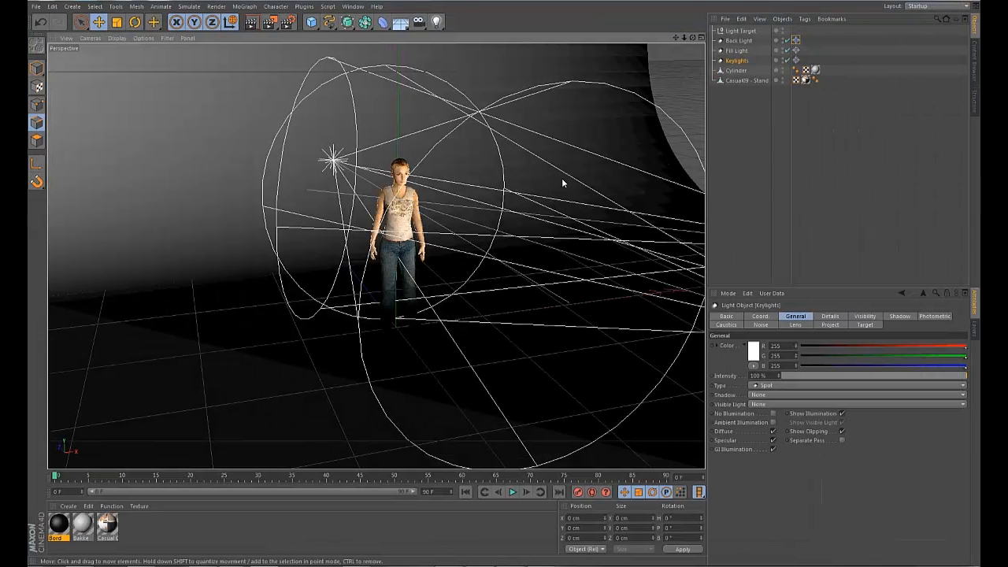
Step: Set the intensity of Fill Light to 50 %
left_click_drag(547, 252, 509, 231, "alt")
middle_click_drag(509, 231, 478, 223, "alt")
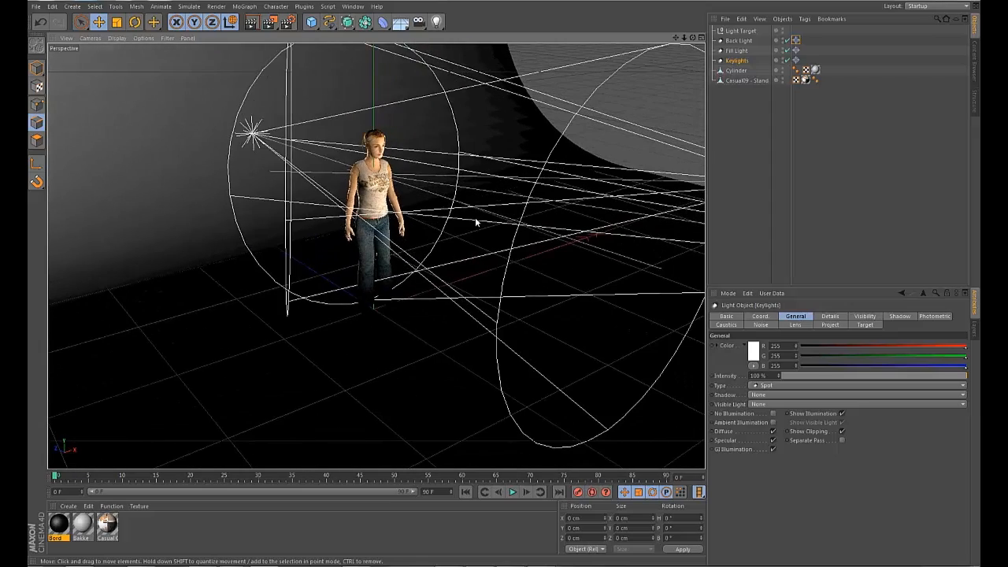
left_click(742, 52)
left_click_drag(627, 138, 538, 176, "alt")
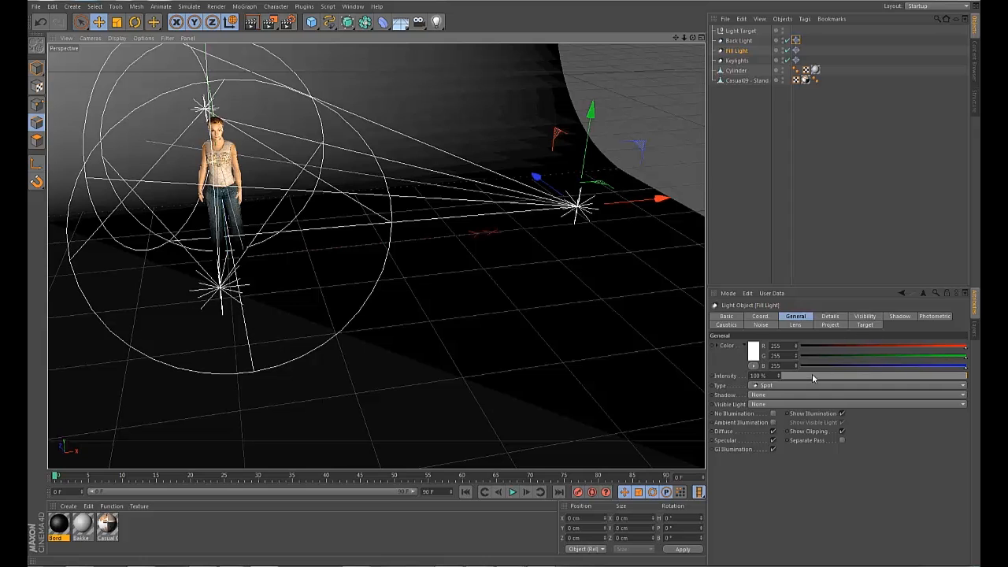
left_click_drag(966, 378, 876, 379)
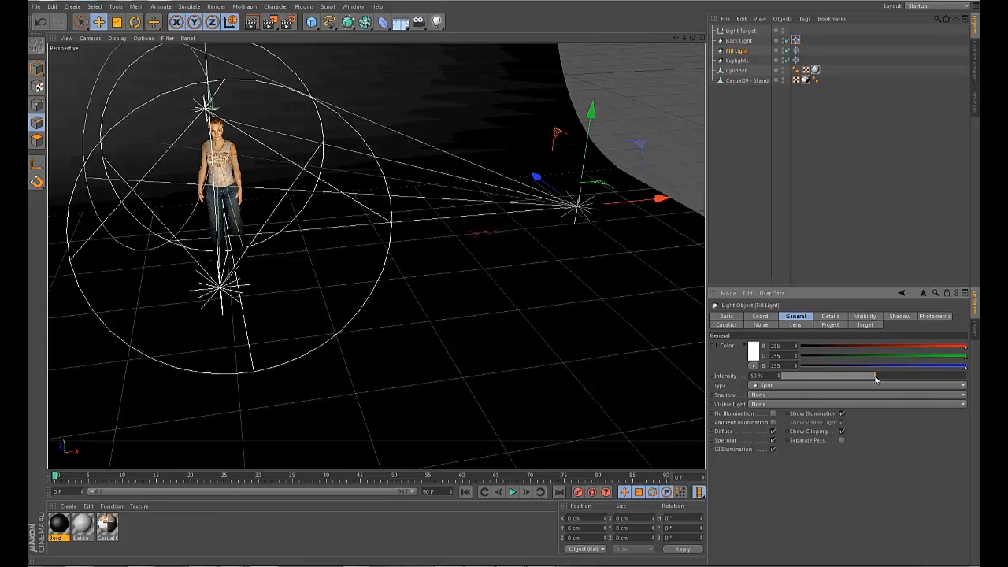
Step: Set the intensity of Back Light to 80 %
left_click_drag(409, 263, 504, 295, "alt")
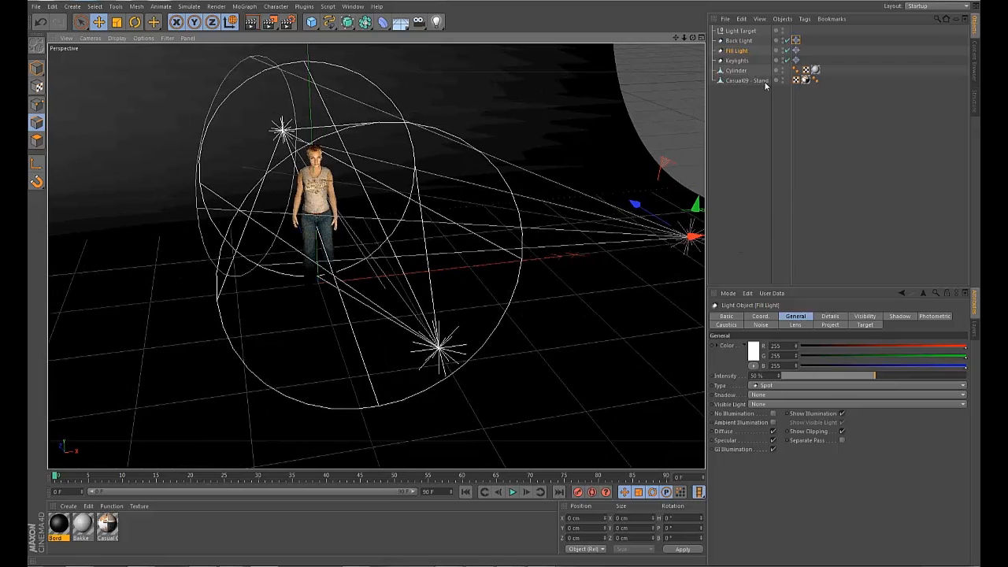
left_click(739, 40)
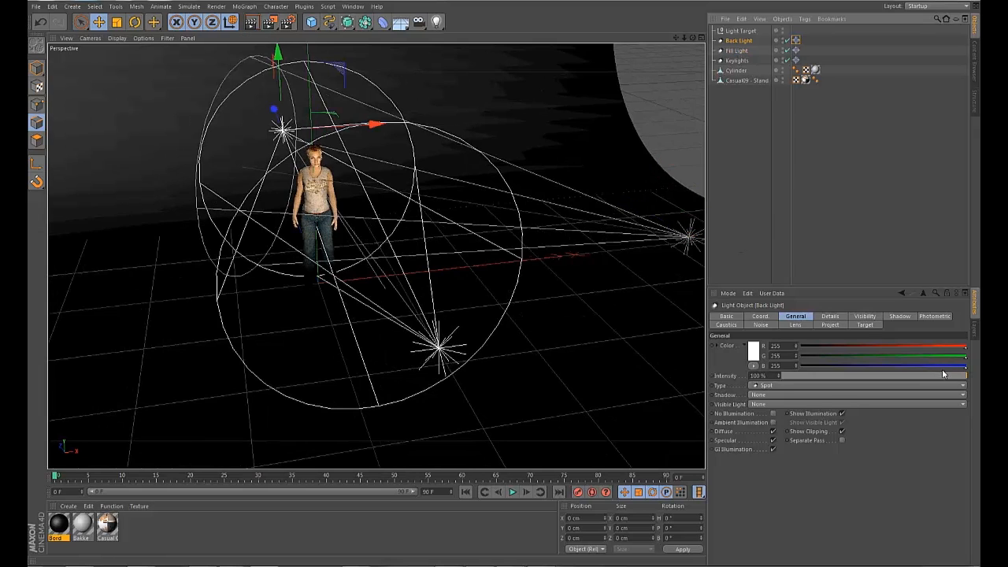
left_click_drag(941, 376, 931, 378)
Step: Give Keylights a Raytraced (Hard) shadow
left_click_drag(302, 138, 672, 119, "alt")
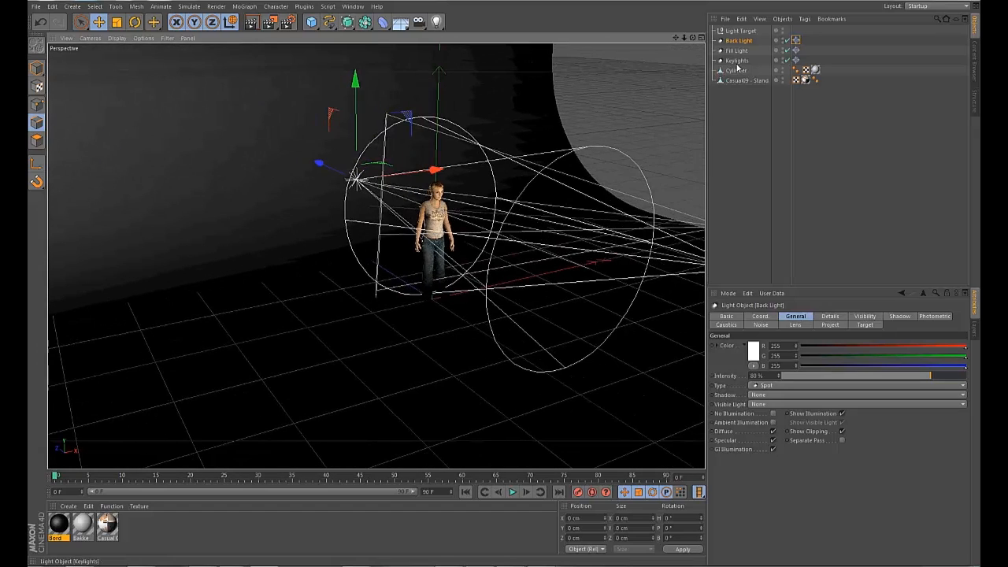
left_click(541, 233)
left_click_drag(554, 243, 513, 236, "alt")
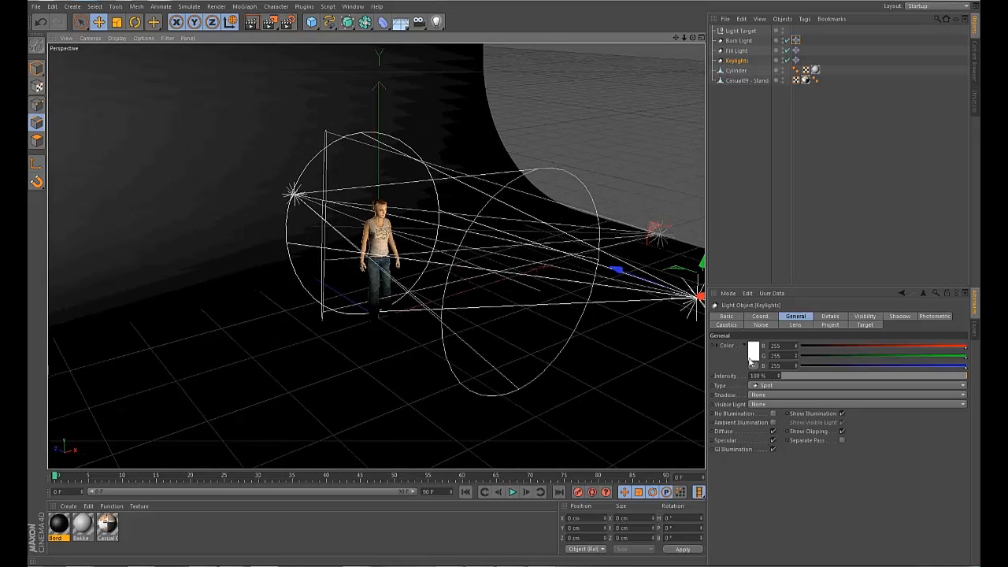
left_click(796, 397)
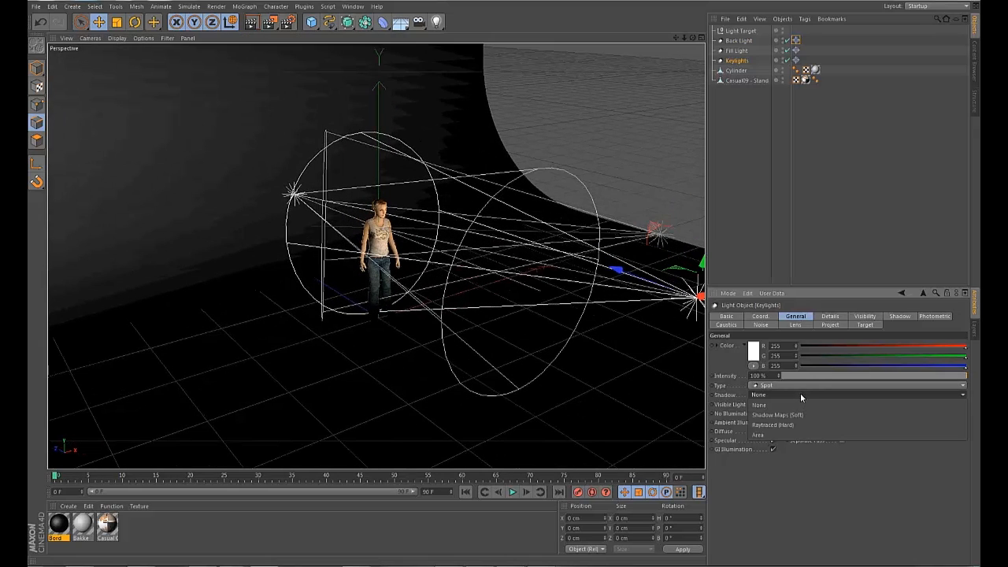
left_click(803, 426)
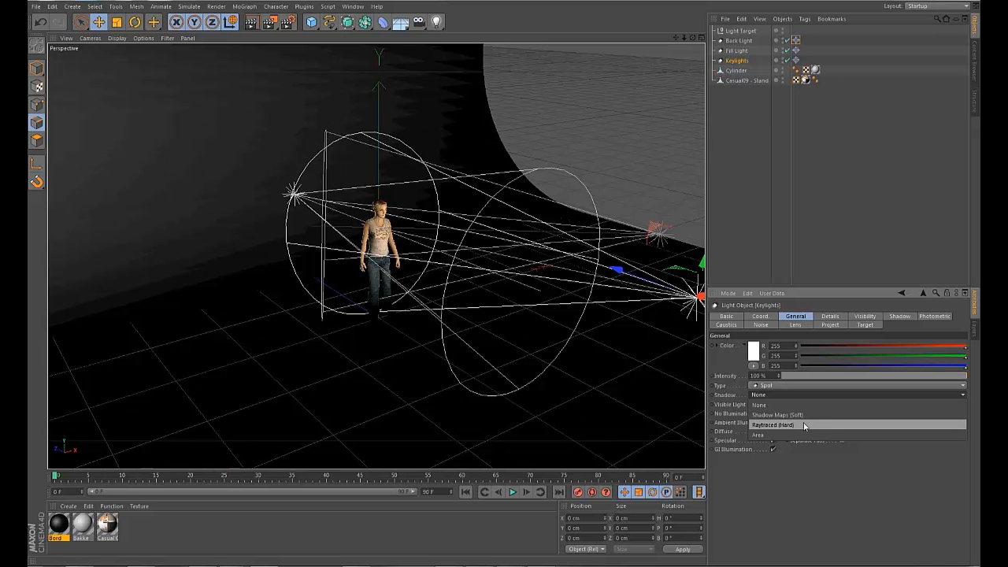
left_click_drag(550, 245, 527, 212, "alt")
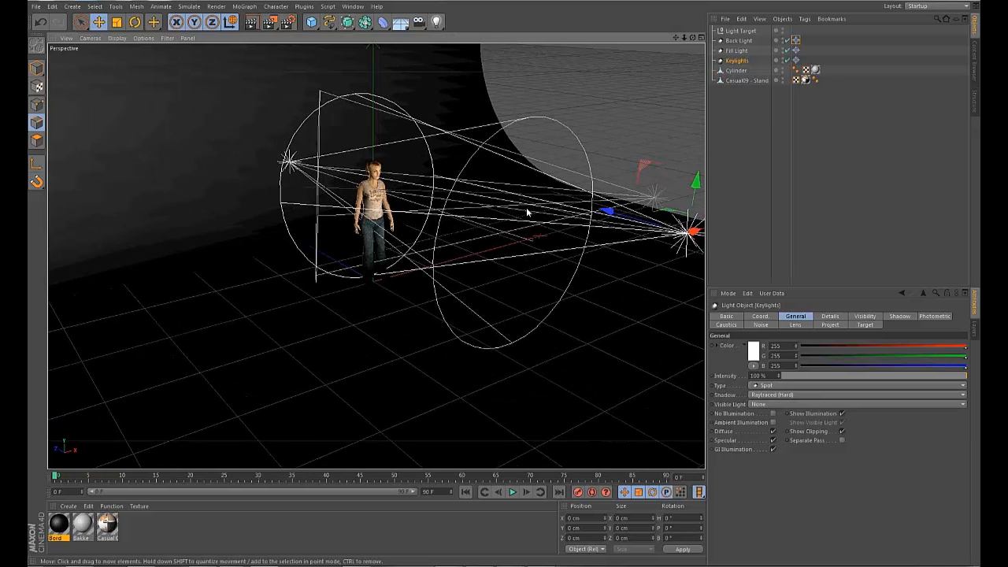
Step: Widen the outer angle of the Keylights spot cone to 70°
left_click(830, 318)
mouse_move(499, 216)
left_mouse_down("alt")
mouse_move(443, 209)
mouse_move(472, 231)
mouse_move(498, 231)
left_mouse_up("alt")
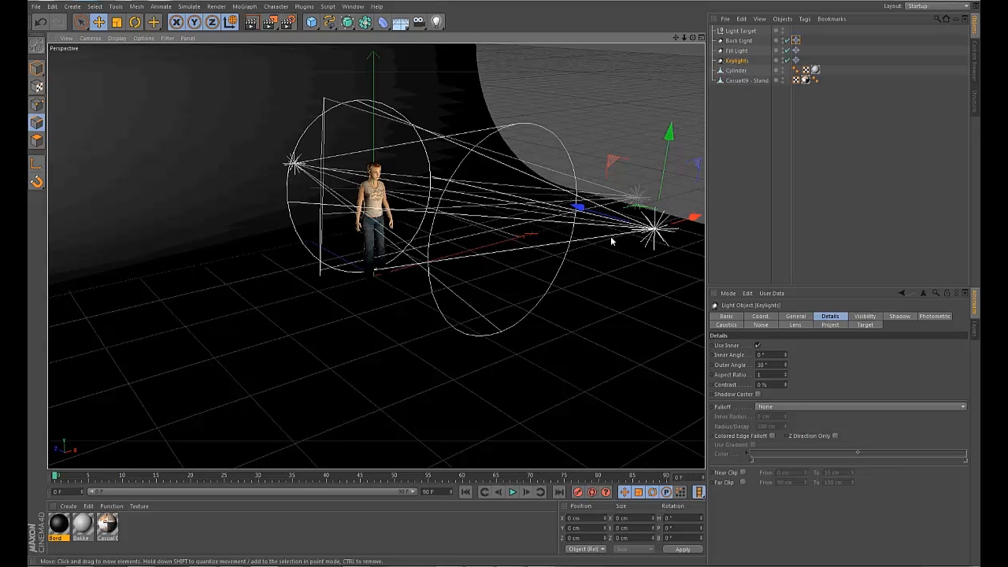
left_click(786, 368)
left_click_drag(786, 368, 794, 334)
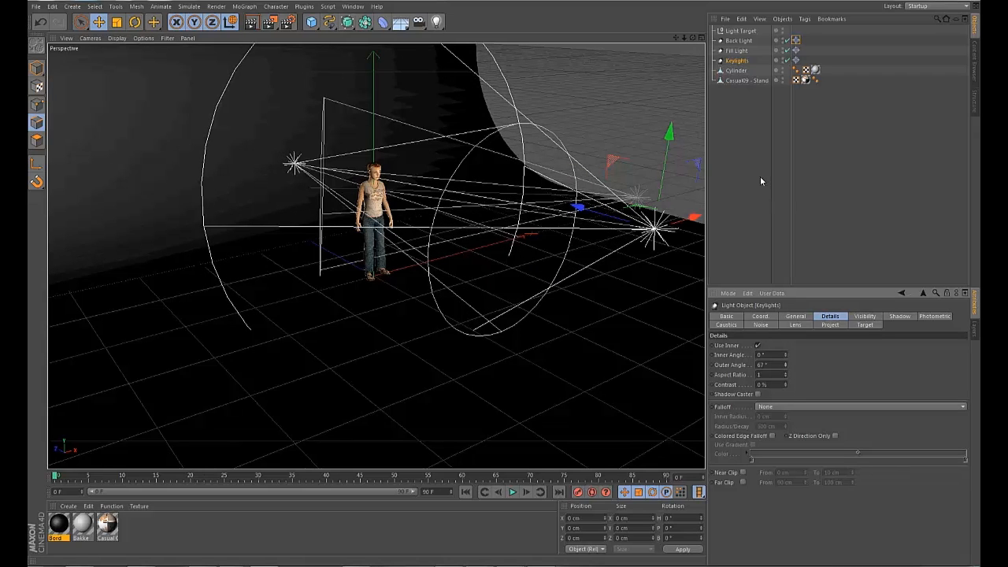
left_click_drag(787, 367, 786, 366)
Step: Set the outer angle of both Fill Light and Back Light to 70°
left_click(737, 50)
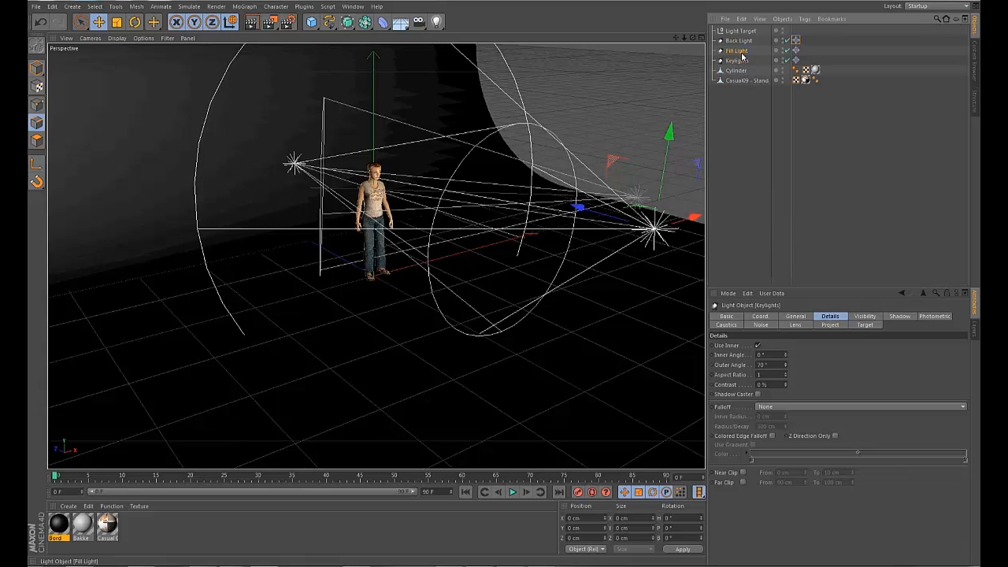
left_click(761, 364)
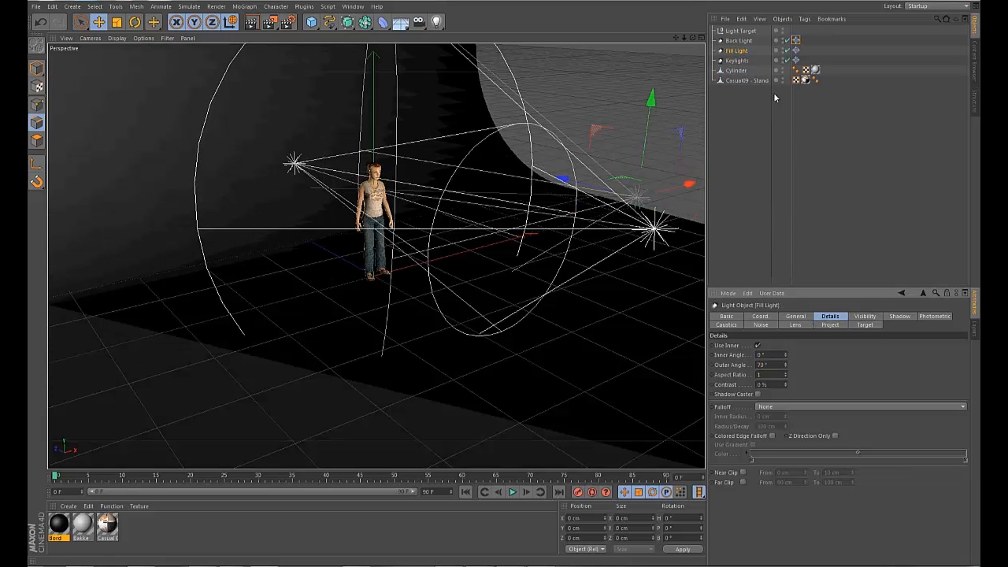
left_click(740, 40)
left_click(759, 365)
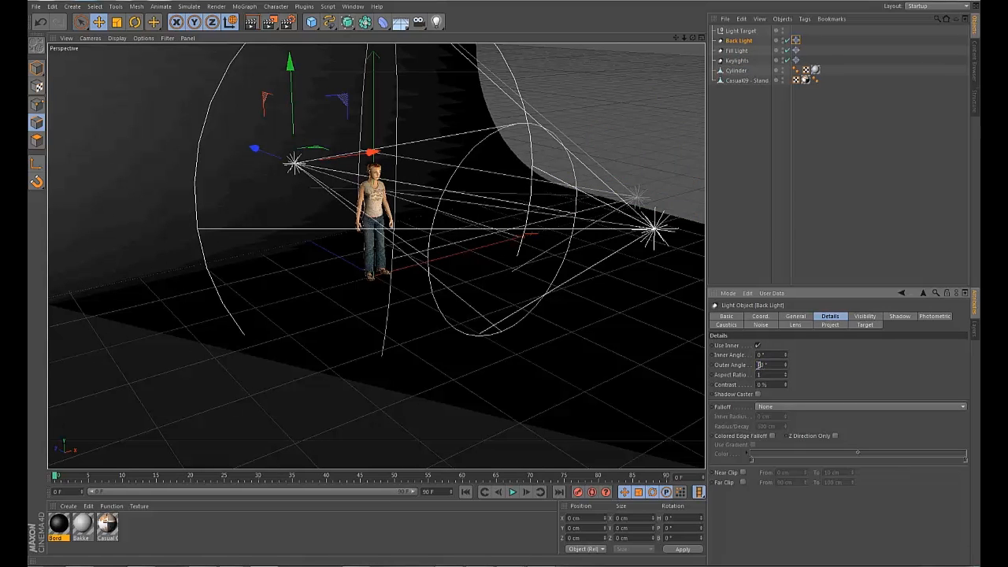
type("4")
type("0")
key("Return")
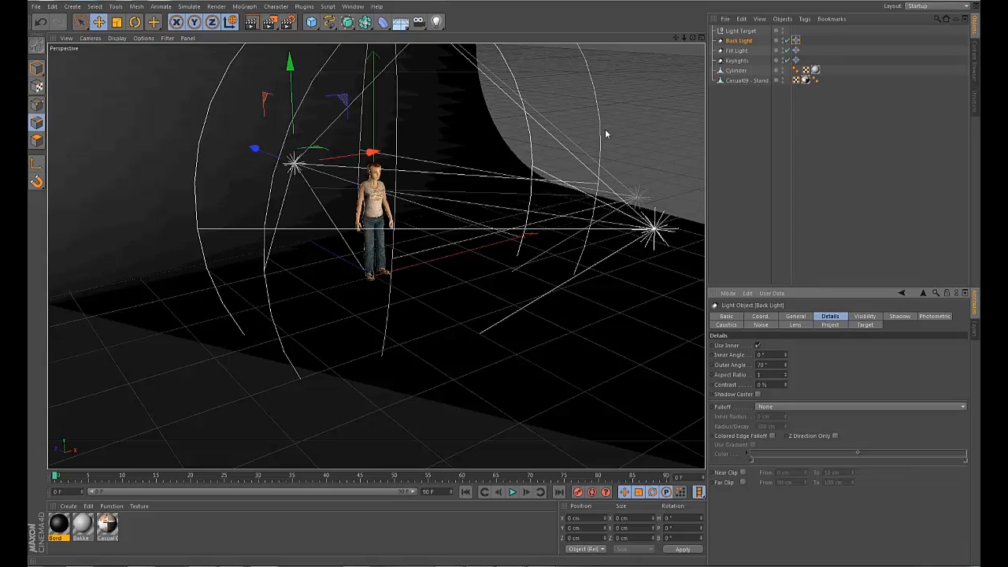
Step: Frame the woman more closely and render the wider, shadow-casting lighting to the Picture Viewer, overwriting 3-point.png
left_click_drag(577, 235, 474, 210, "alt")
left_click(269, 22)
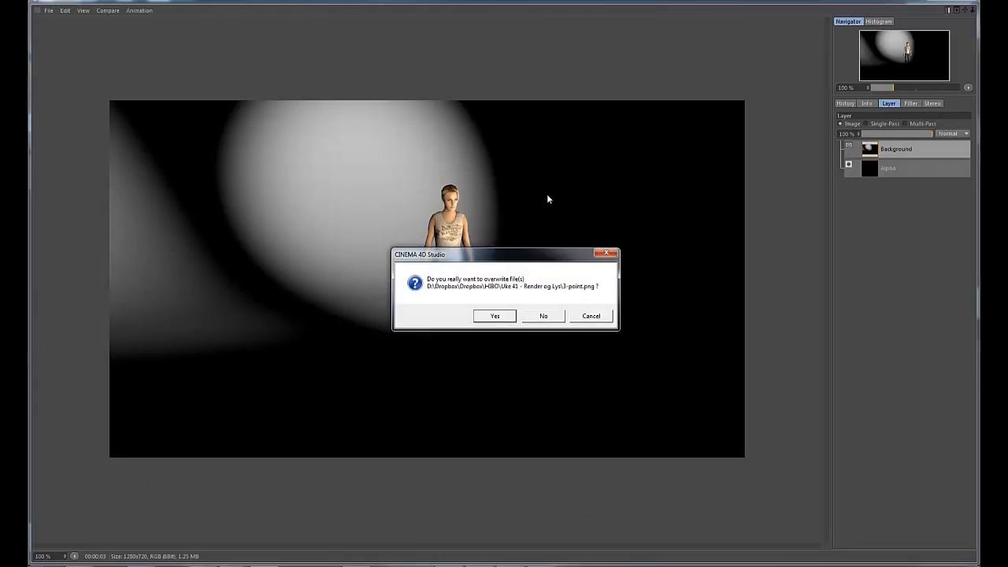
left_click(494, 316)
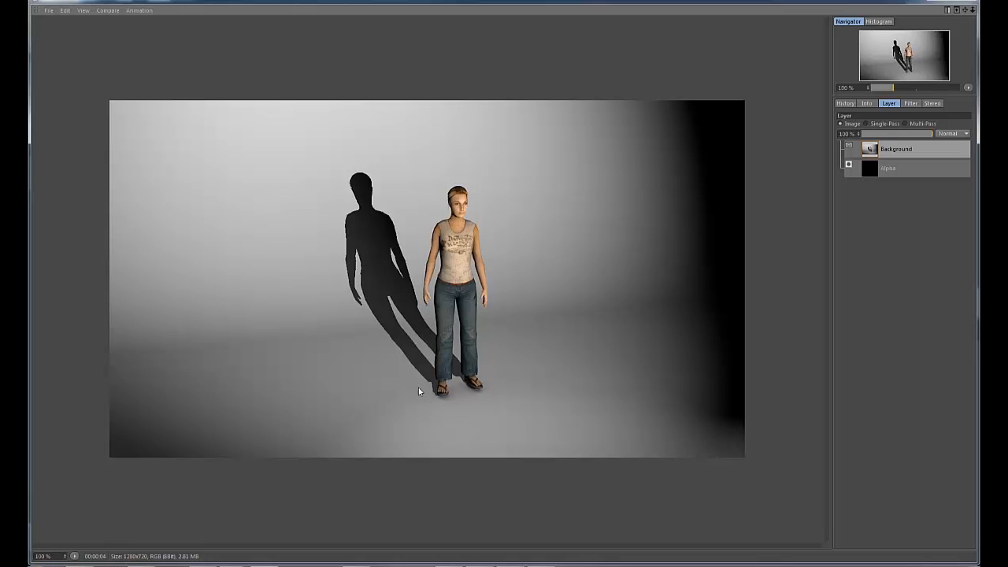
left_click_drag(863, 8, 809, 26)
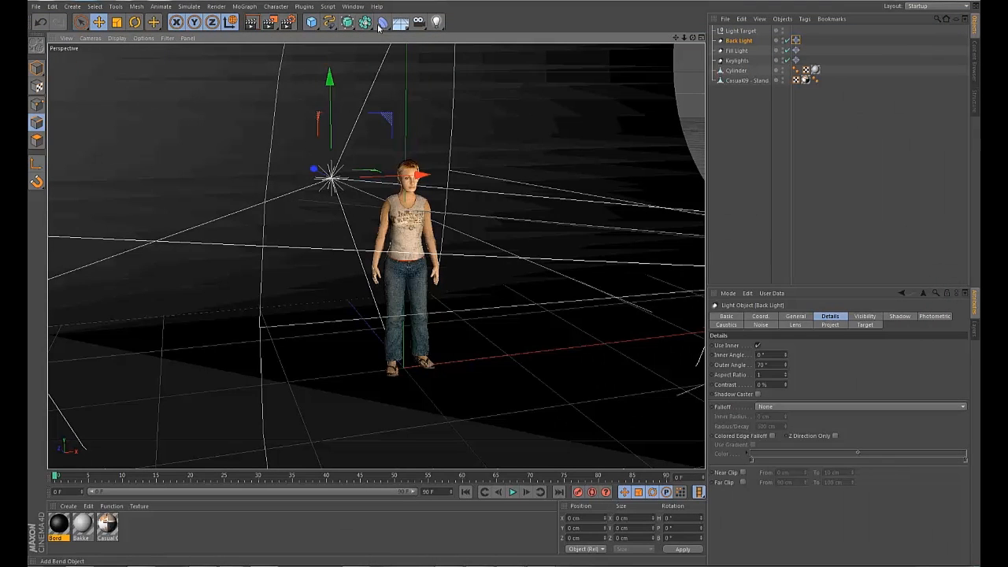
Step: Check the render settings and render the unchanged view again, overwriting 3-point.png
left_click(289, 23)
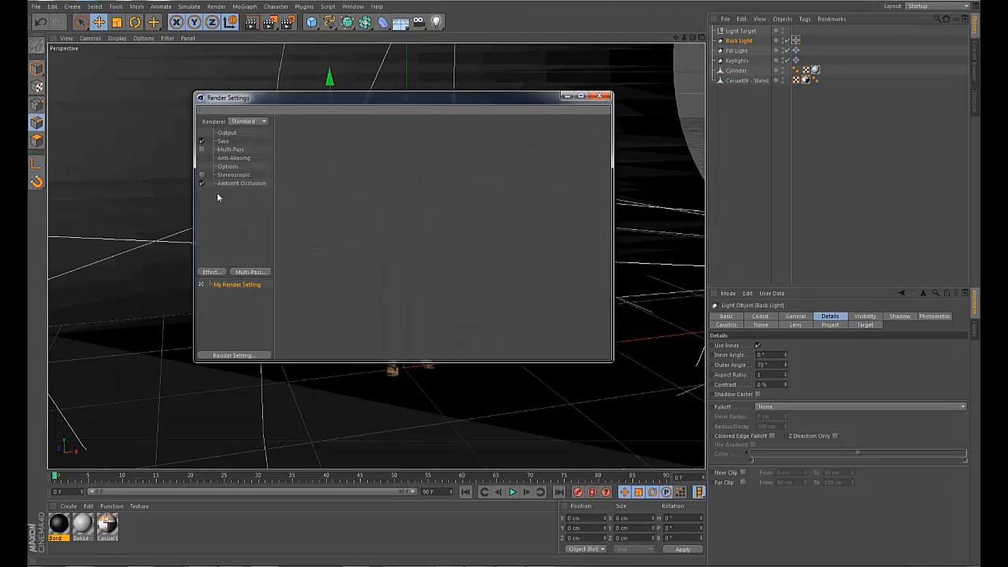
left_click(604, 96)
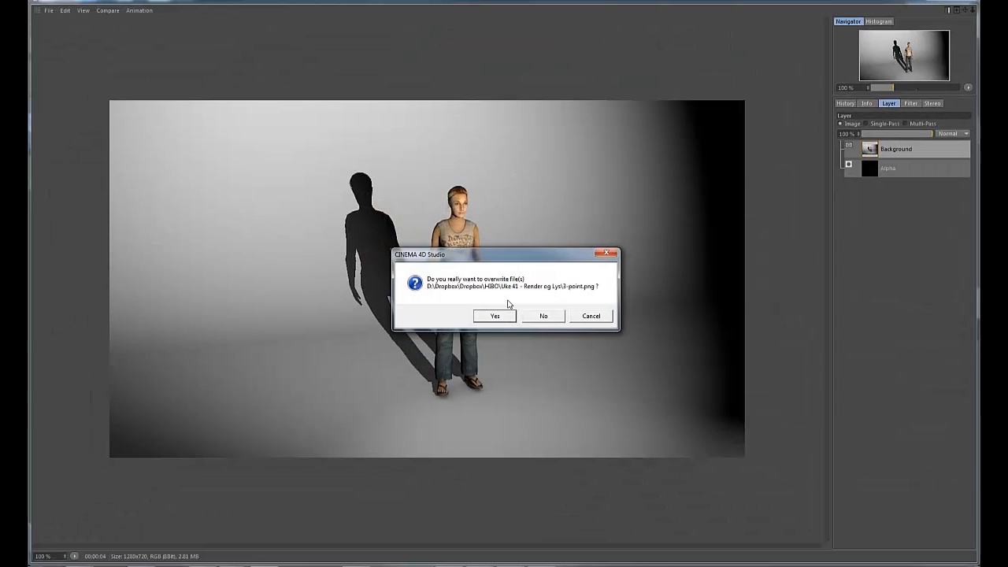
left_click(490, 313)
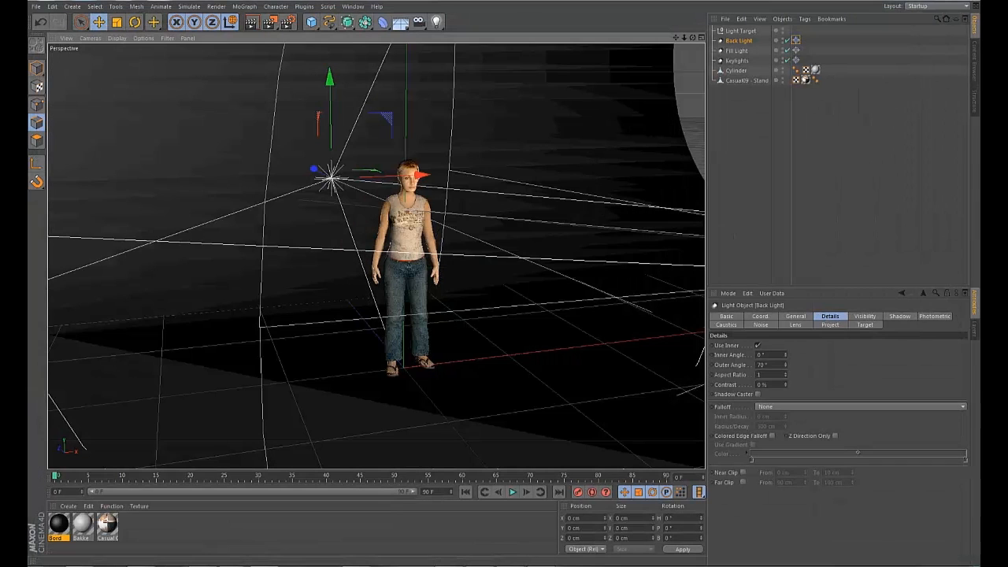
left_click(288, 22)
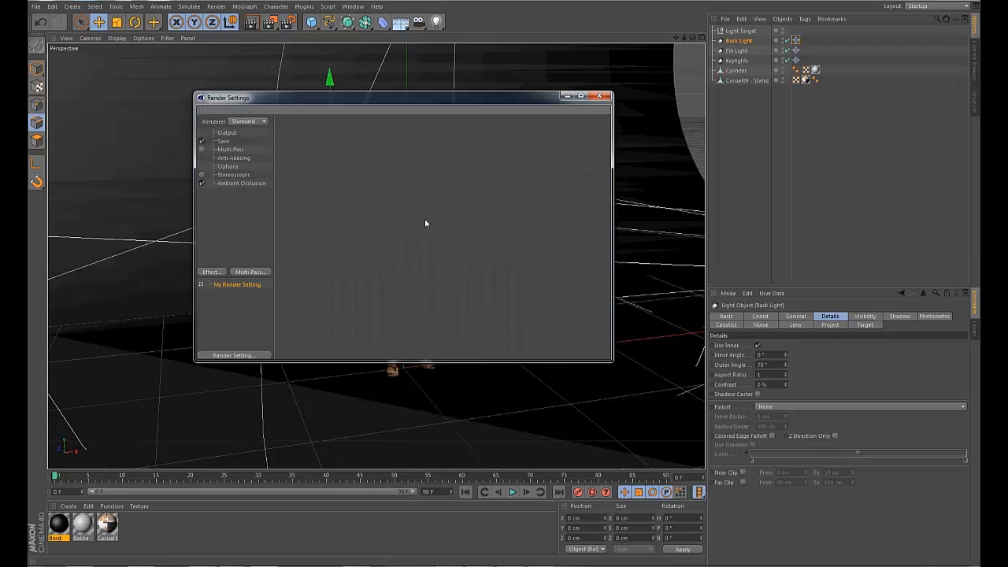
left_click(600, 96)
left_click(270, 22)
left_click(488, 317)
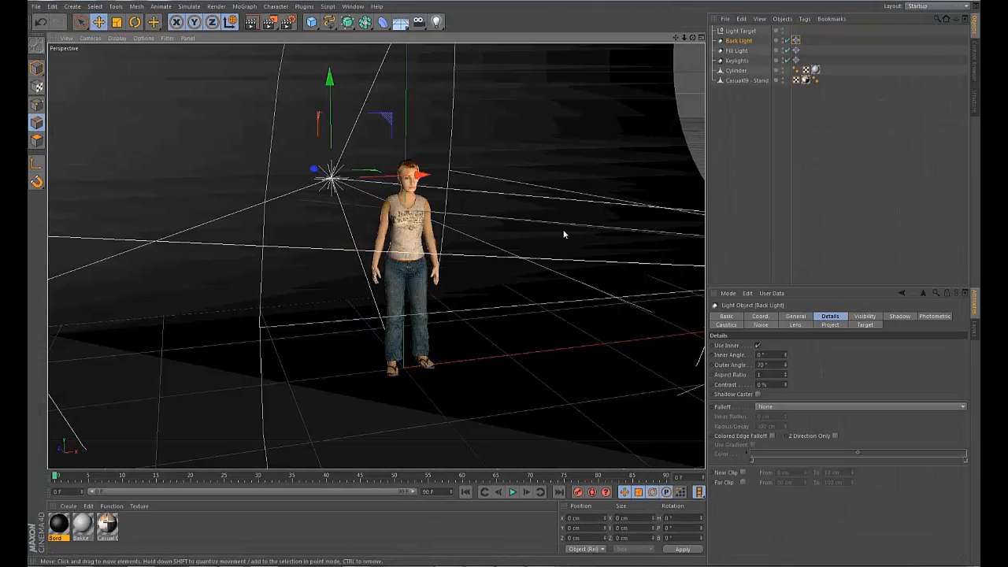
Step: Set the colour of Keylights to a light blue, RGB 151, 206, 255
left_click_drag(564, 234, 558, 230, "alt")
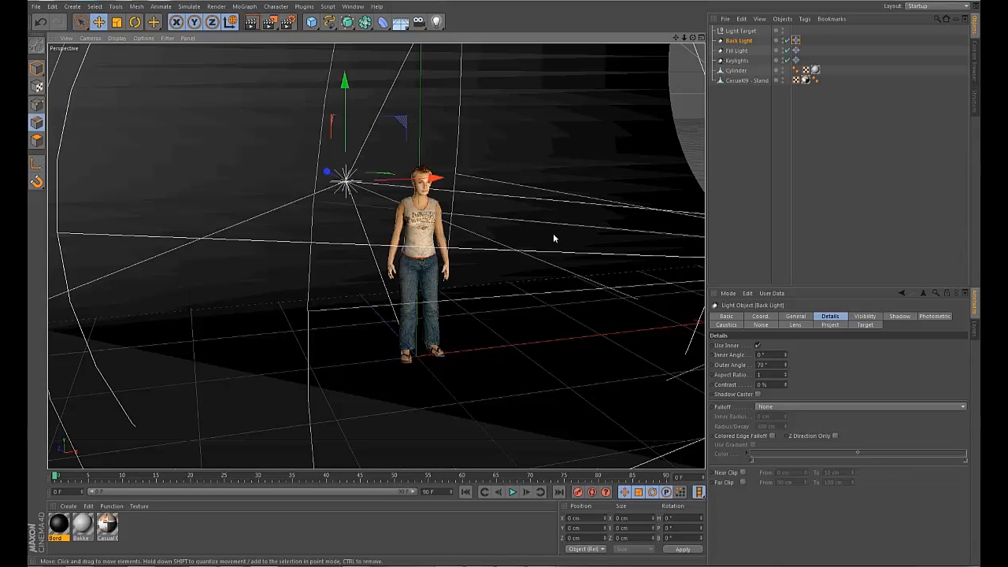
scroll(553, 232, "down", 3)
left_click_drag(556, 232, 529, 248, "alt")
scroll(529, 247, "up", 1)
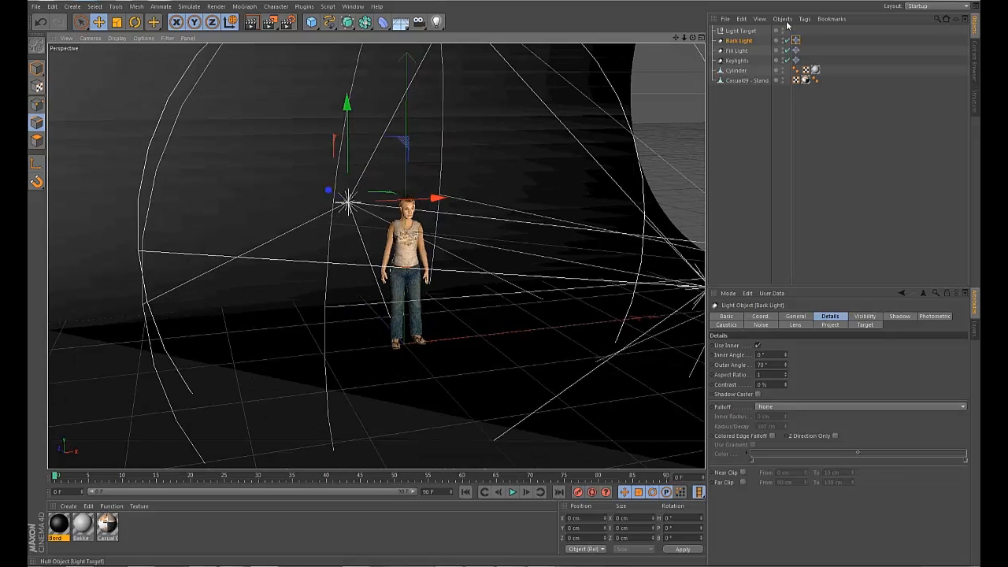
left_click(740, 61)
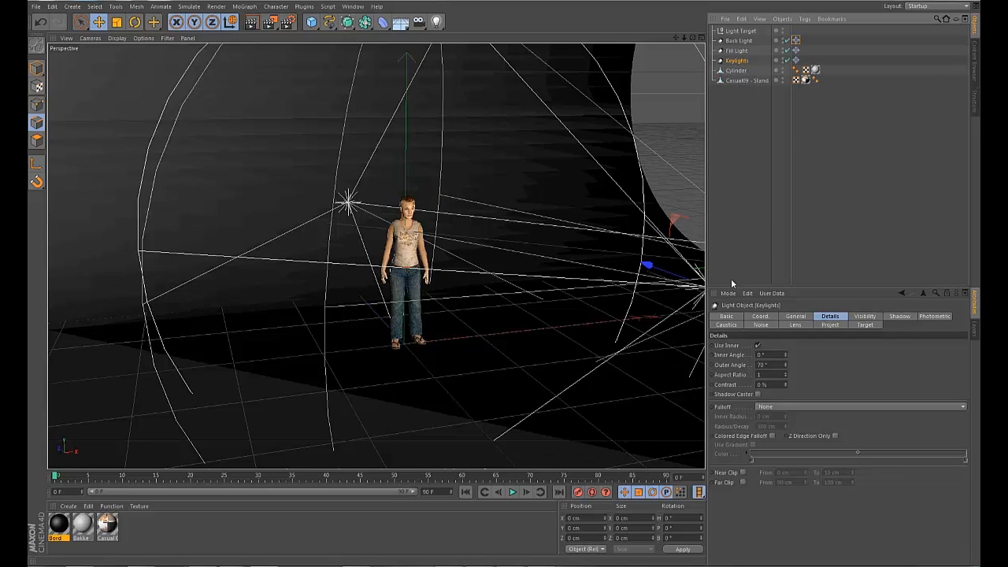
left_click(804, 319)
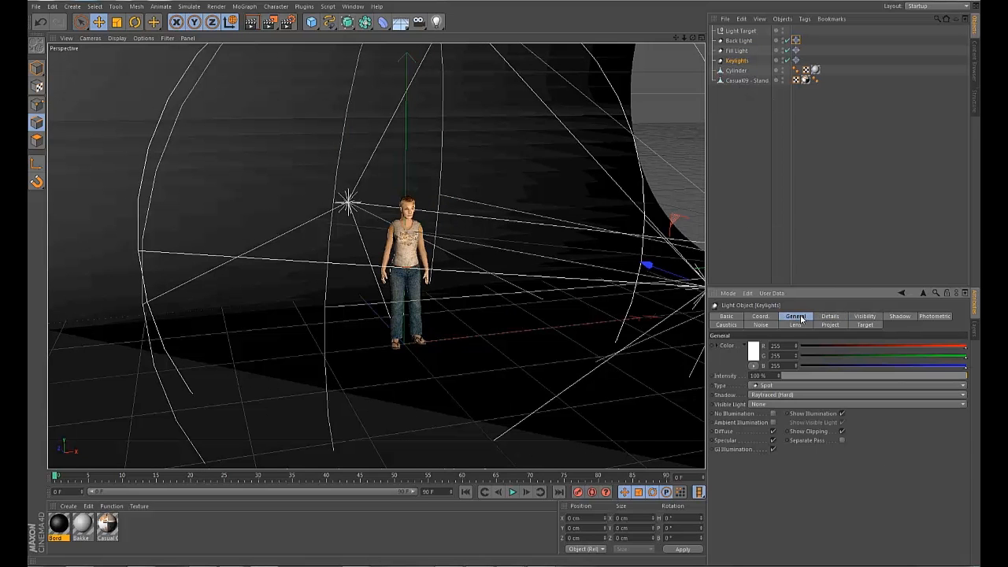
left_click(754, 360)
left_click_drag(750, 304, 608, 319)
left_click(665, 312)
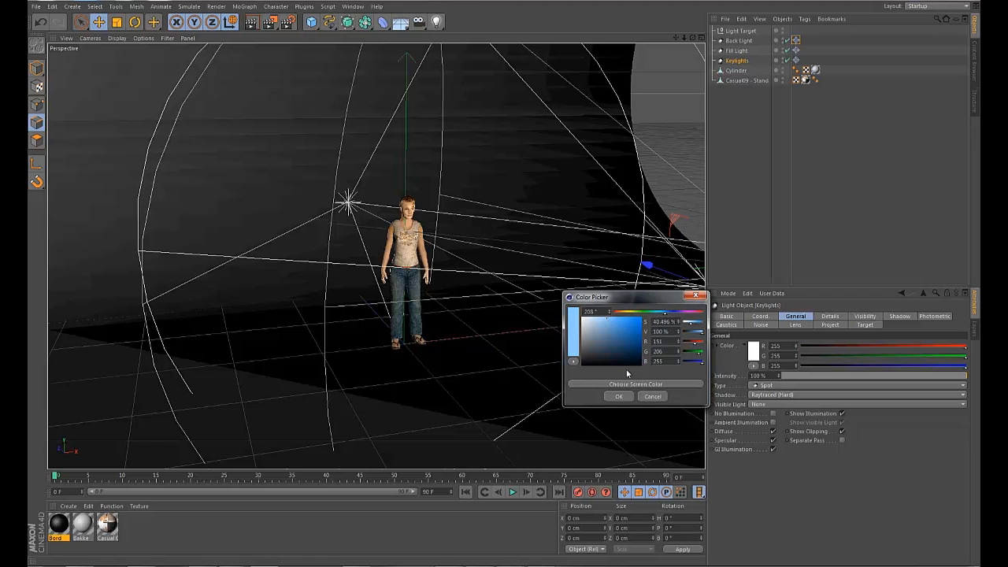
left_click(619, 396)
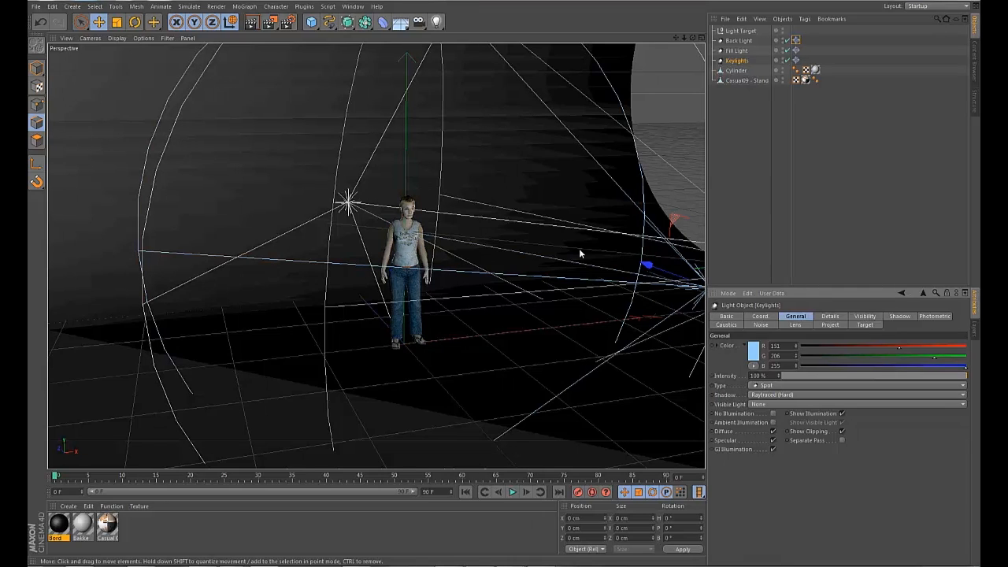
Step: Set the colour of Fill Light to a warm orange-yellow, RGB 255, 200, 90
left_click(738, 52)
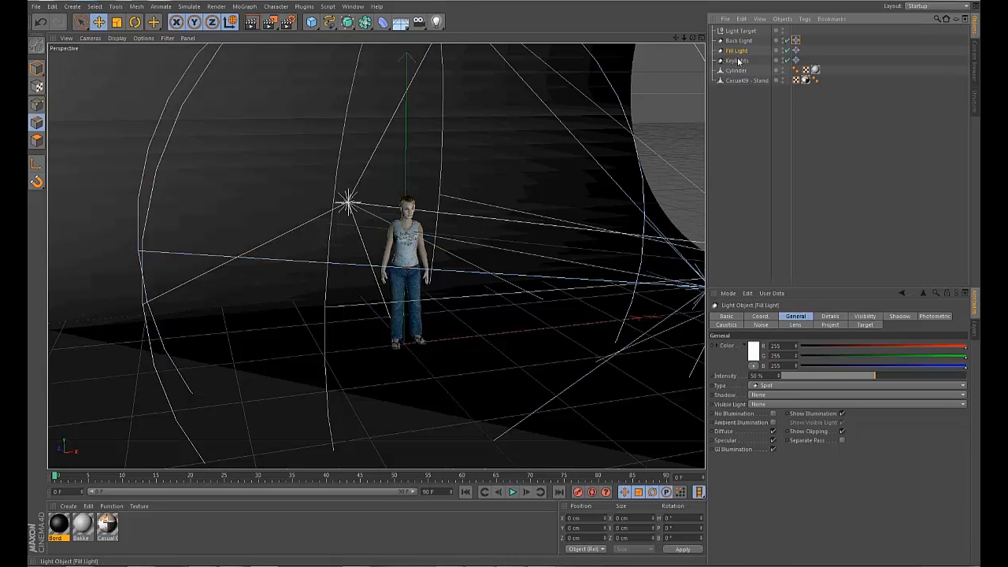
left_click(755, 353)
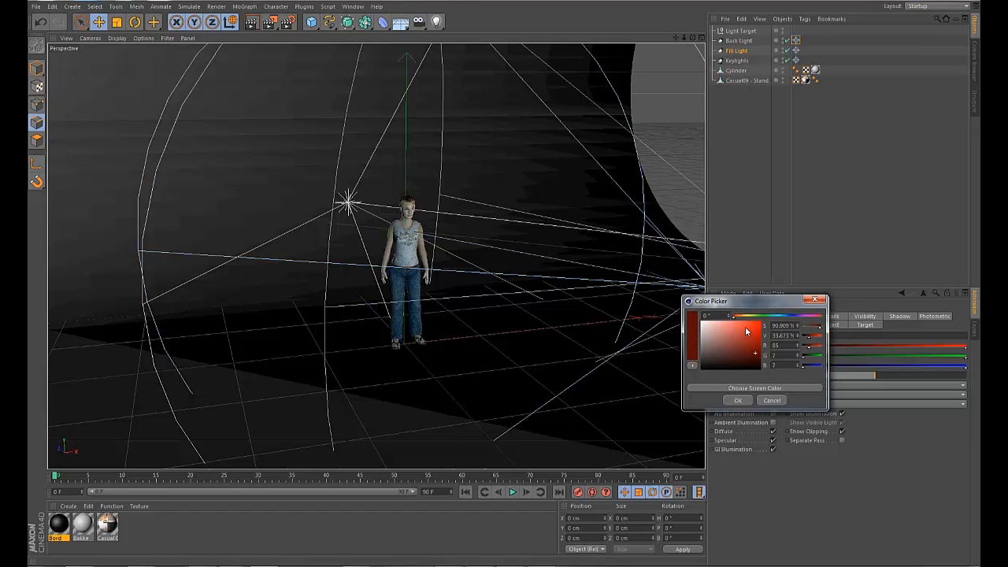
left_click(744, 315)
left_click(748, 322)
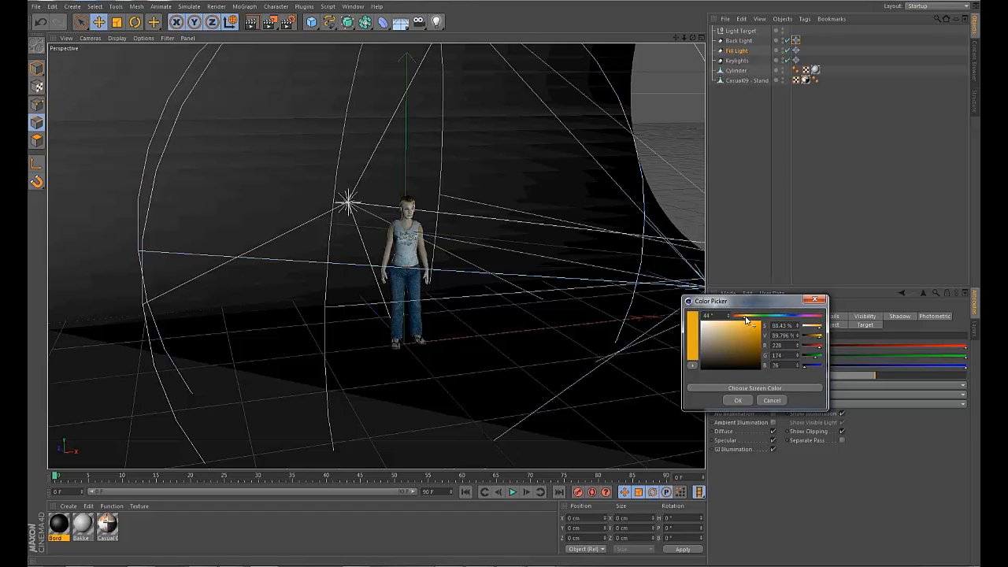
mouse_move(746, 322)
left_mouse_down()
mouse_move(759, 333)
mouse_move(745, 325)
left_mouse_up()
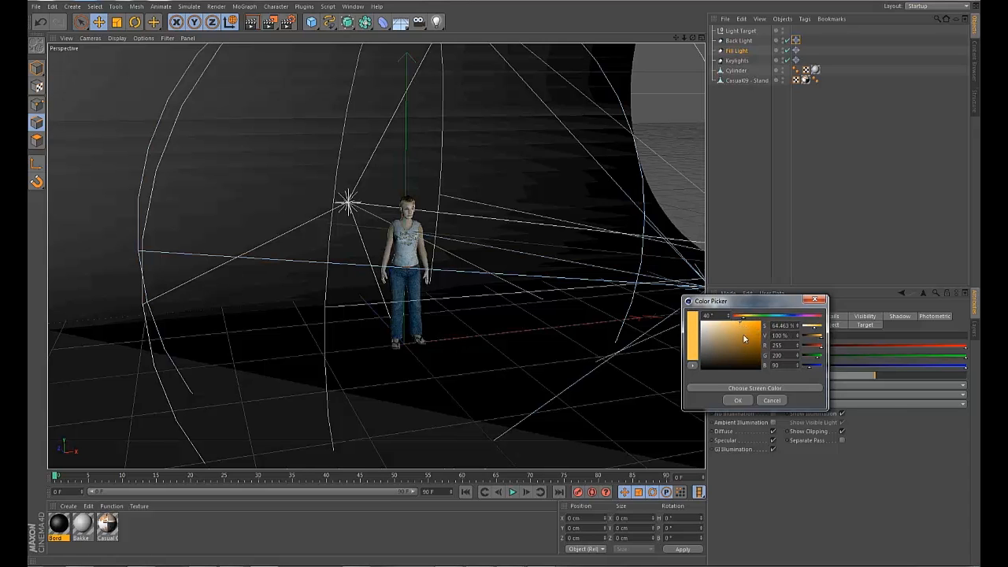
left_click(742, 399)
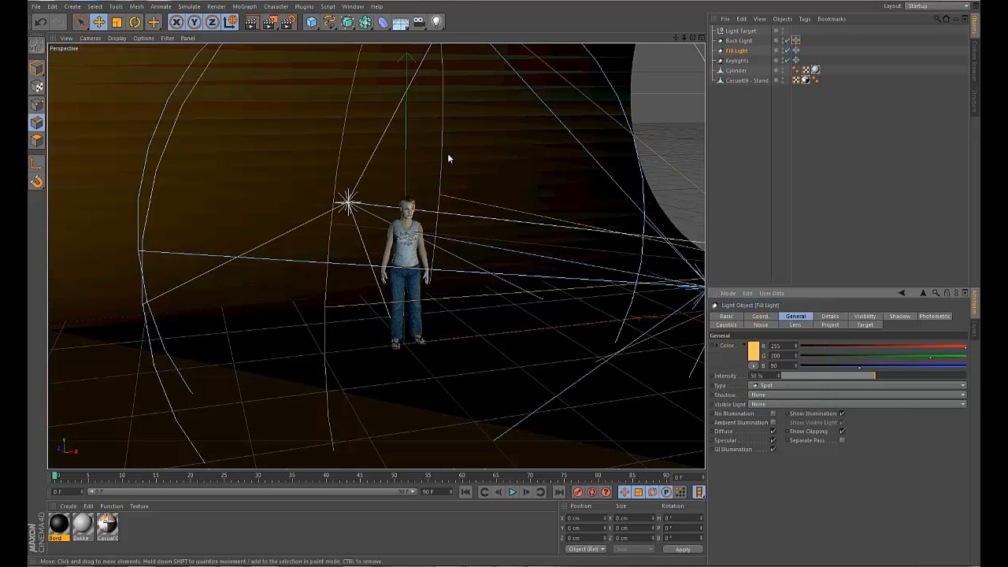
Step: Move closer to the woman and render the coloured lighting to the Picture Viewer, overwriting 3-point.png
mouse_move(504, 167)
left_mouse_down("alt")
mouse_move(501, 159)
mouse_move(534, 170)
mouse_move(488, 171)
mouse_move(491, 154)
left_mouse_up("alt")
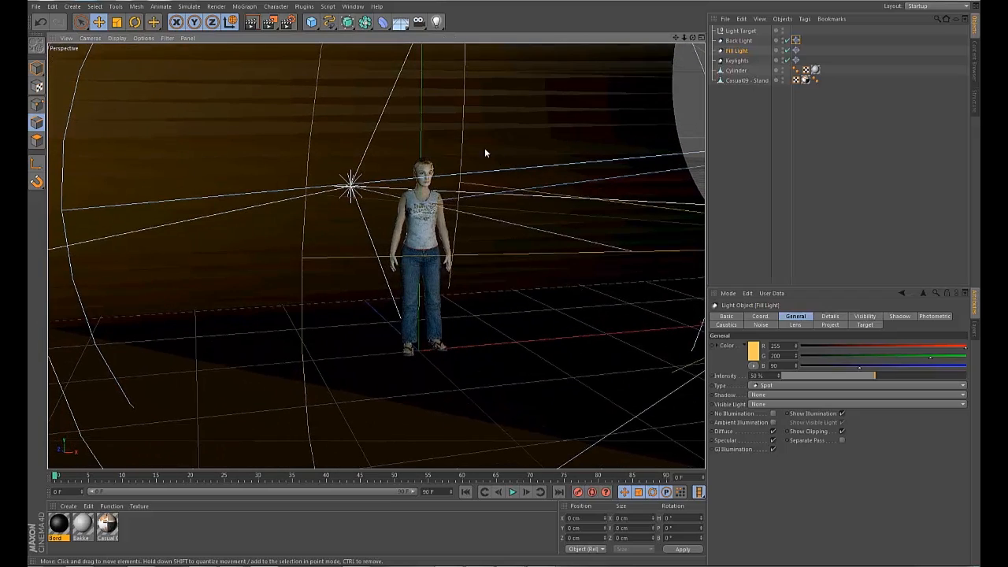
left_click(269, 22)
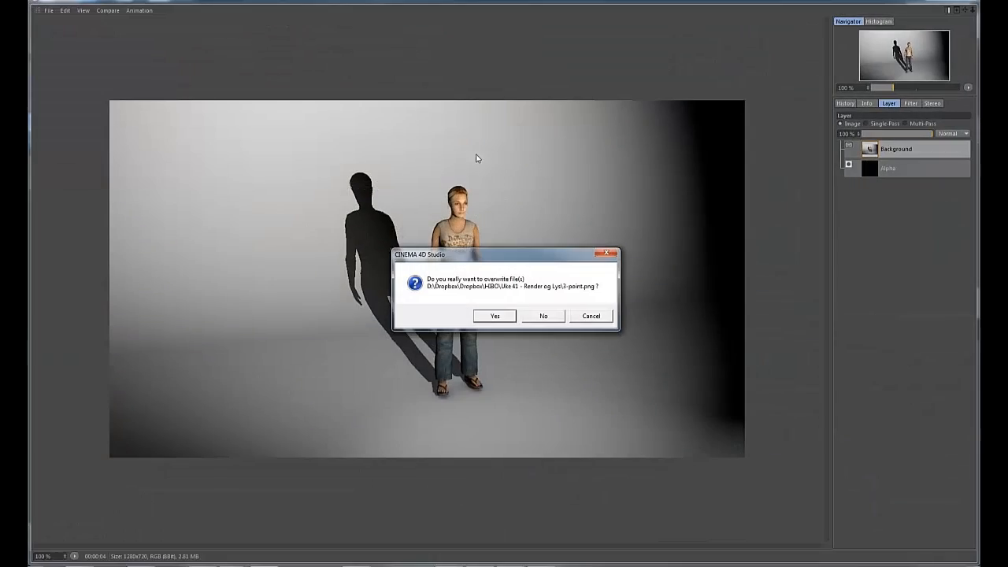
left_click(493, 315)
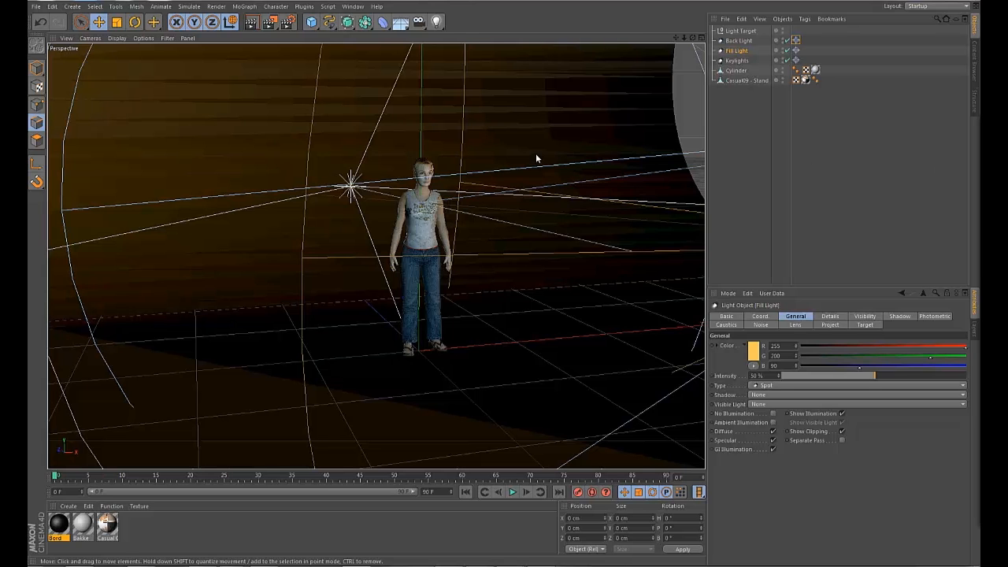
Step: Add a standard camera from a wider, slightly raised view of the woman and her lights
scroll(569, 229, "down", 3)
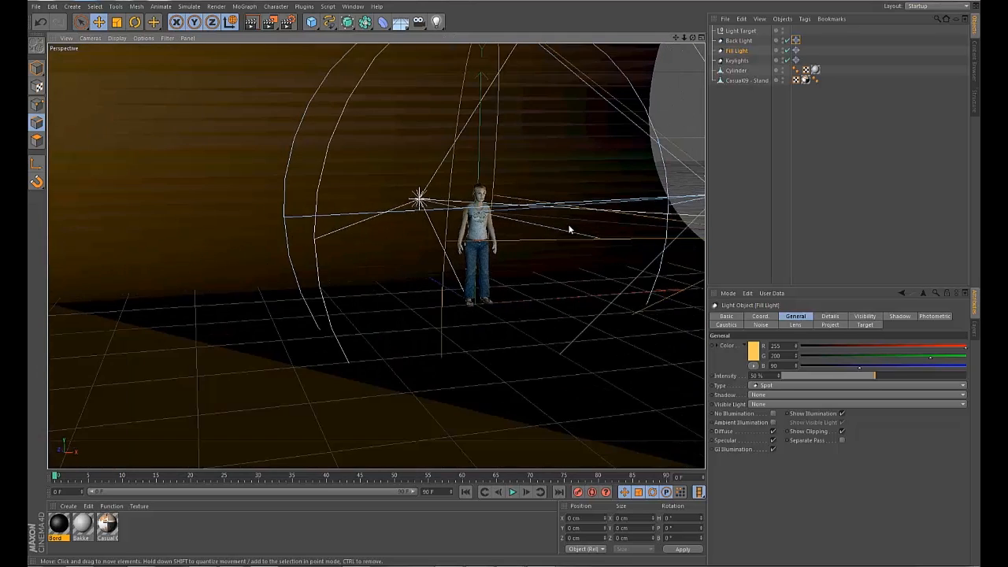
scroll(569, 229, "down", 3)
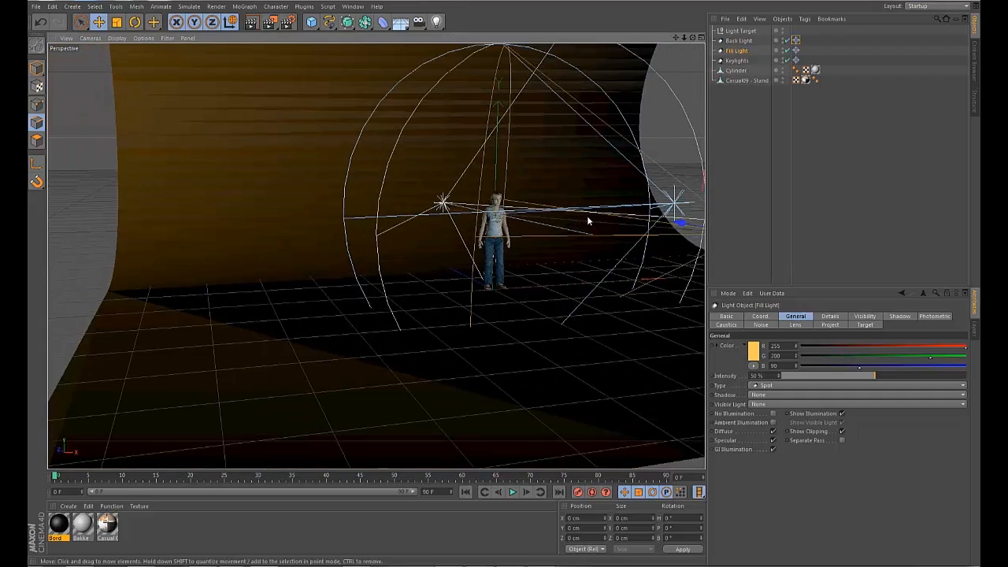
left_click_drag(592, 221, 453, 146, "alt")
left_click(418, 22)
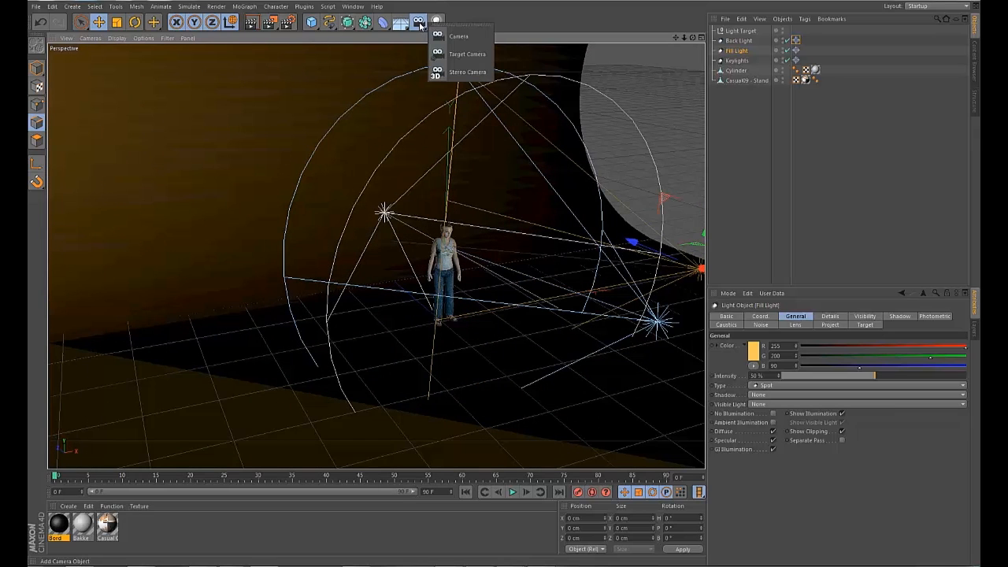
left_click(456, 36)
Step: Look through the new camera and reframe it closer to the woman at a lower angle
left_click_drag(511, 226, 457, 213, "alt")
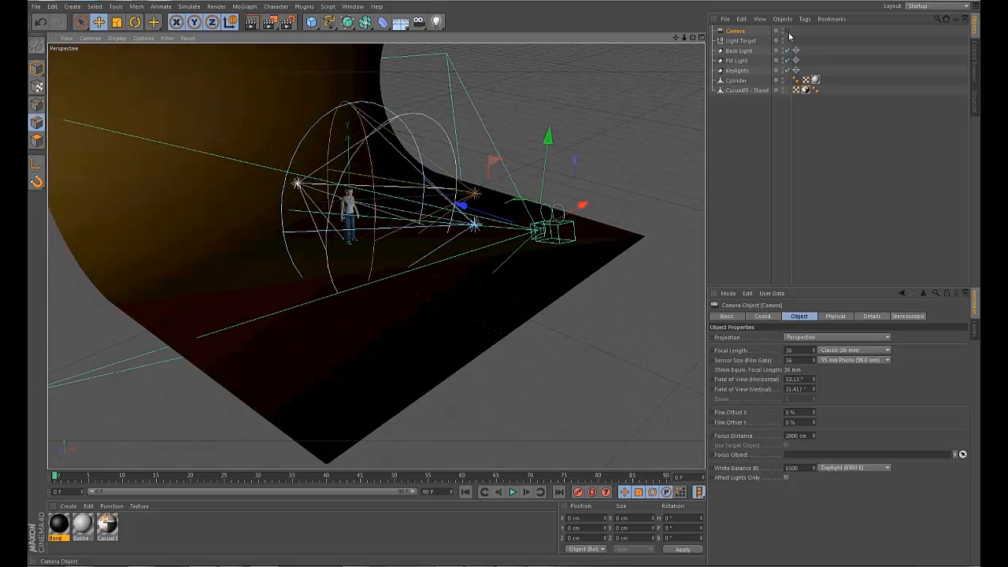
left_click(787, 32)
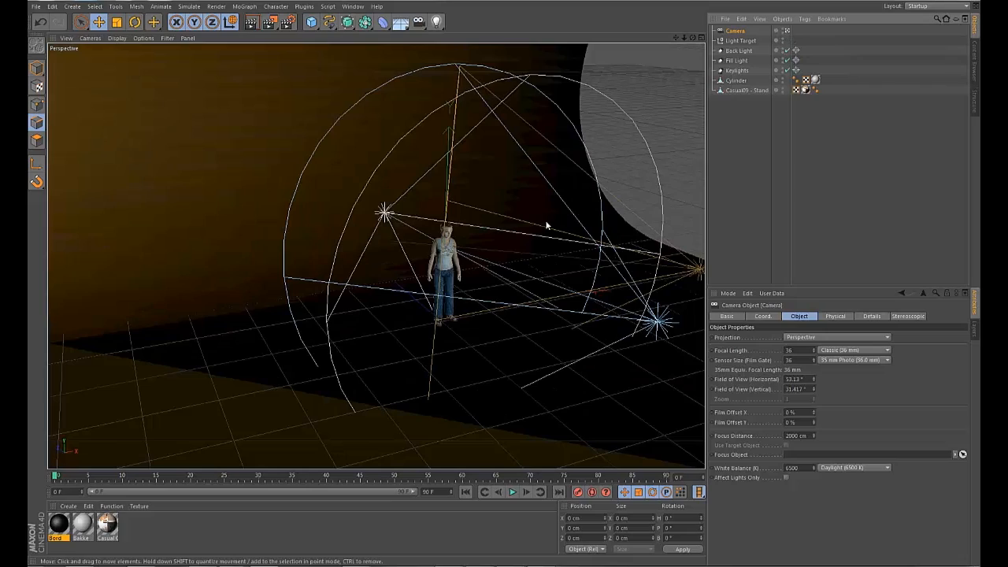
middle_click_drag(519, 217, 462, 153, "alt")
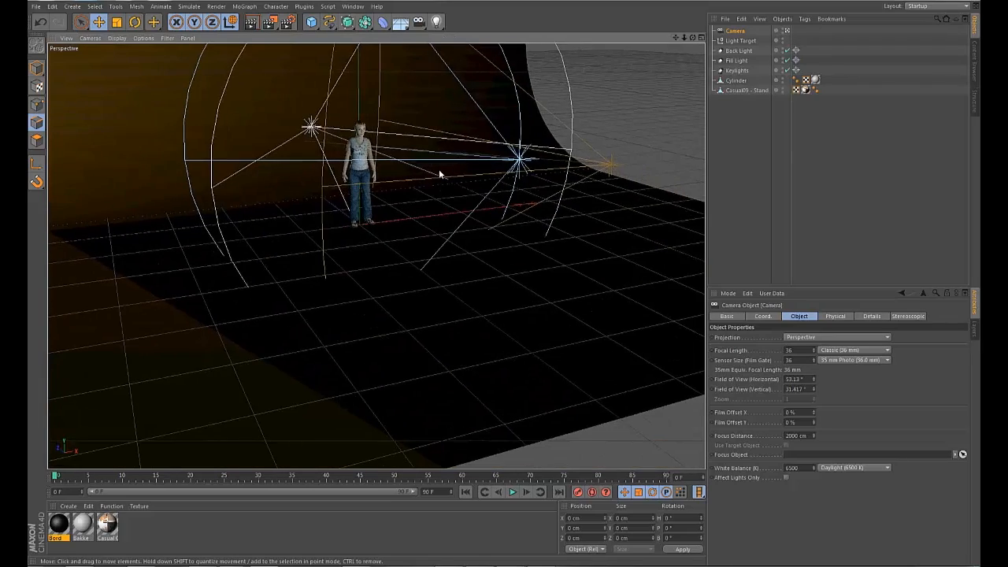
scroll(426, 183, "up", 8)
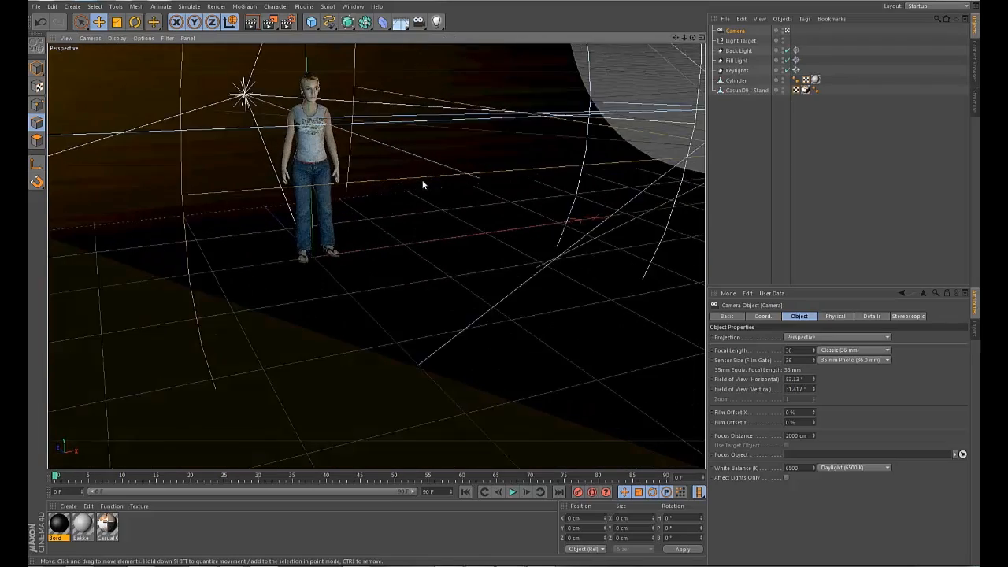
left_click_drag(472, 200, 478, 233, "alt")
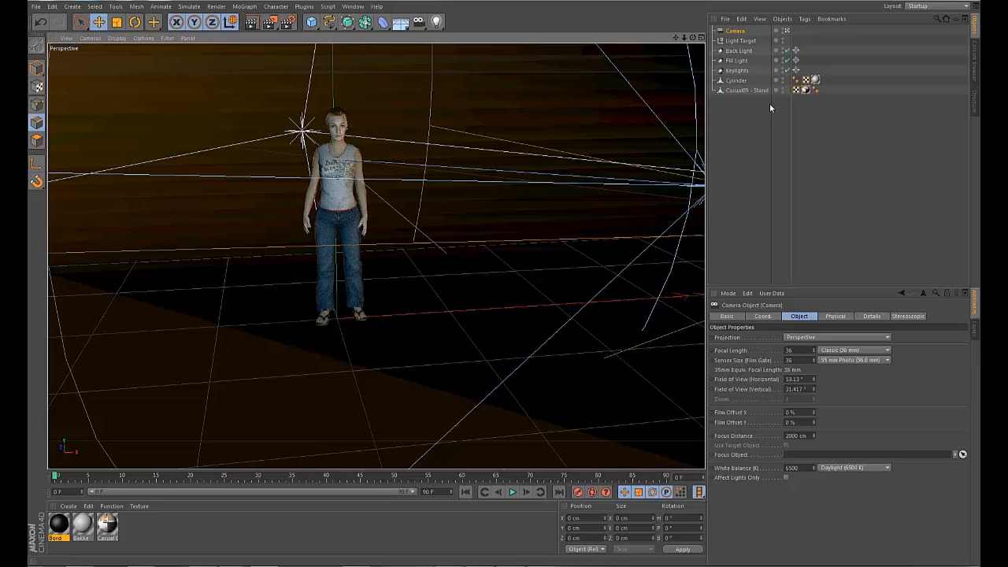
Step: Copy the Back Light's Target tag, aimed at Light Target, to the camera and orbit the camera to a more frontal view of the woman
left_click(796, 50)
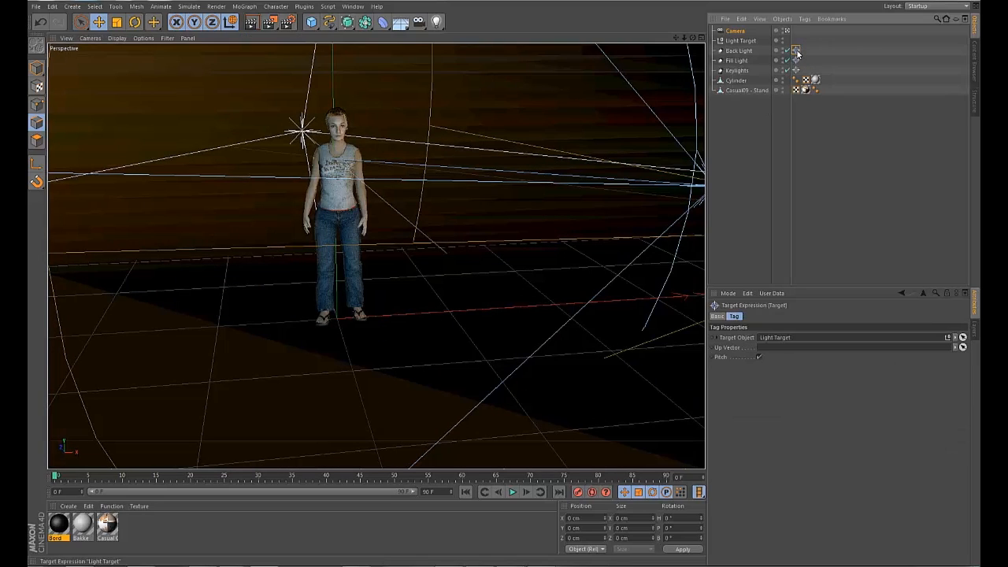
left_click(794, 29)
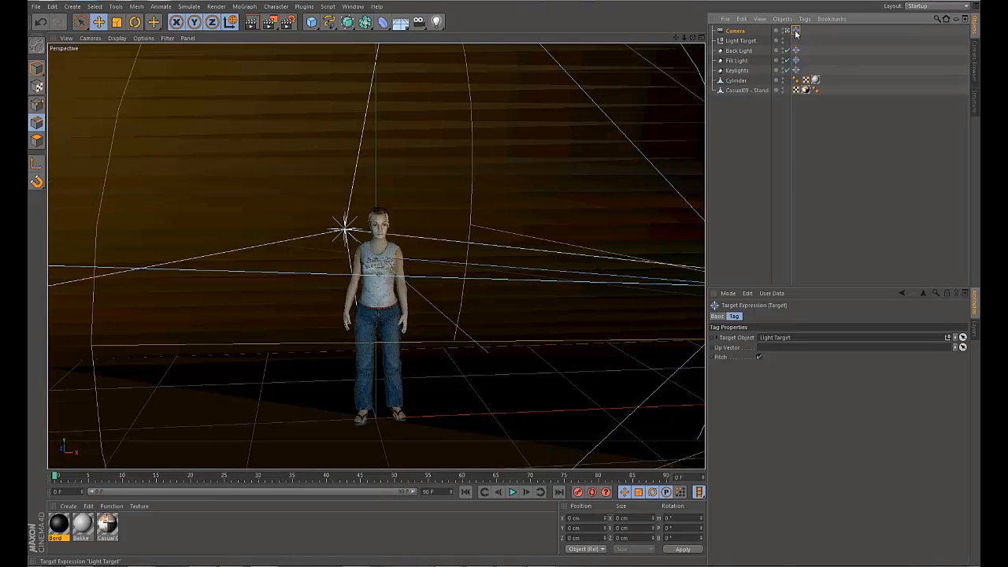
left_click_drag(479, 214, 544, 194, "alt")
left_click_drag(484, 231, 496, 229, "alt")
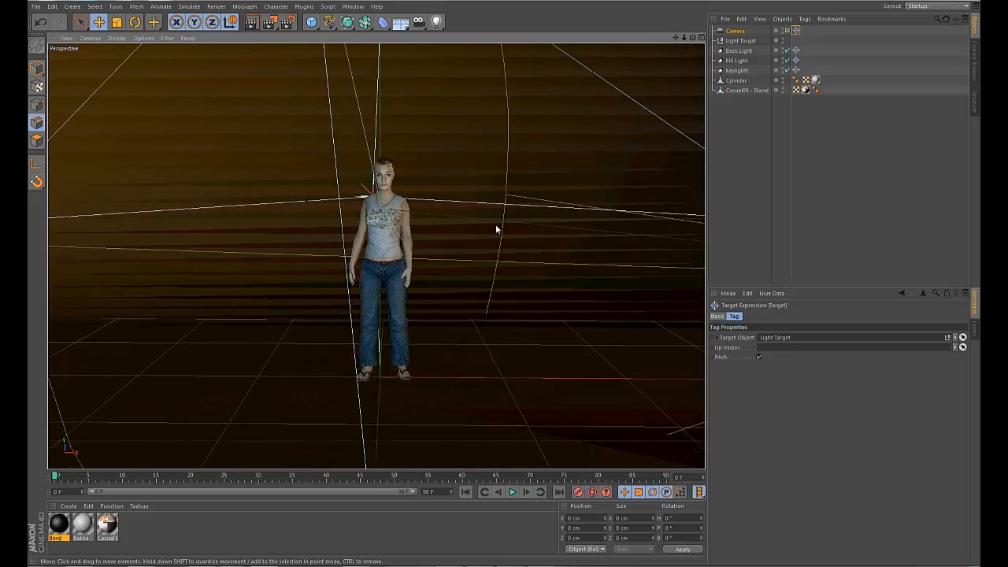
scroll(496, 228, "up", 2)
scroll(470, 239, "down", 4)
scroll(466, 239, "up", 1)
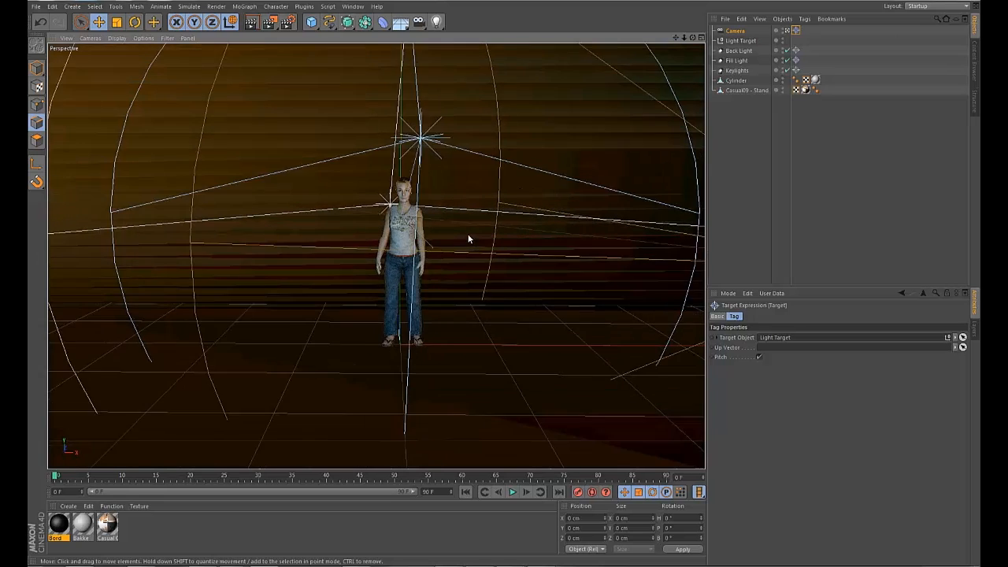
scroll(471, 233, "up", 1)
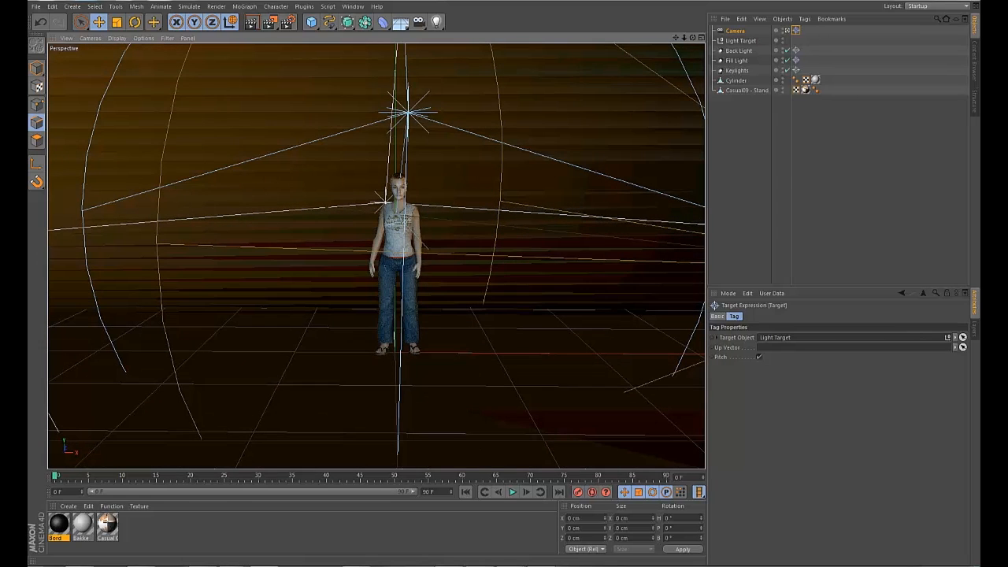
Step: Check the camera's placement from outside, and move the camera closer so the woman fills more of its frame
left_click(785, 30)
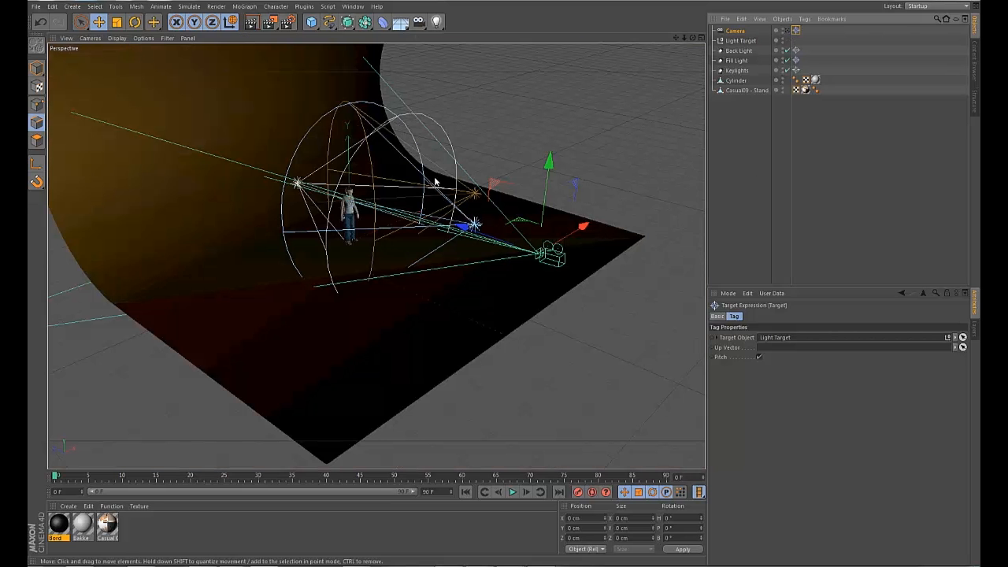
scroll(436, 182, "up", 4)
scroll(457, 200, "down", 1)
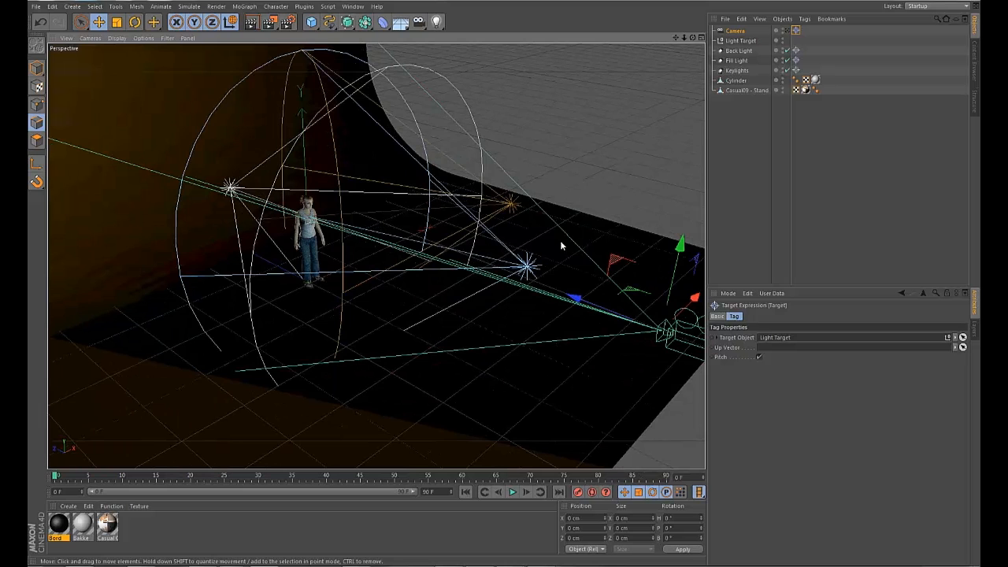
scroll(555, 224, "down", 2)
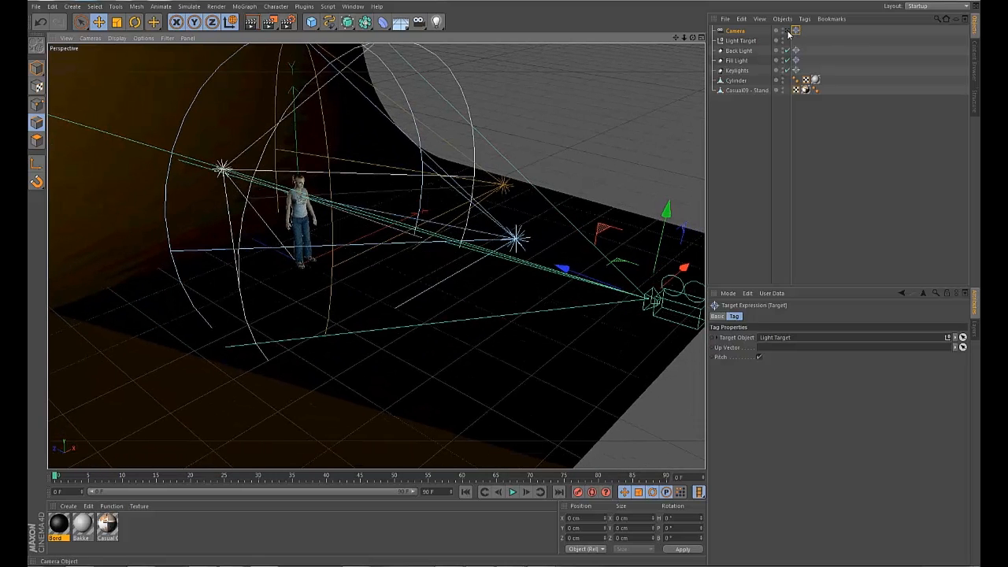
left_click(786, 31)
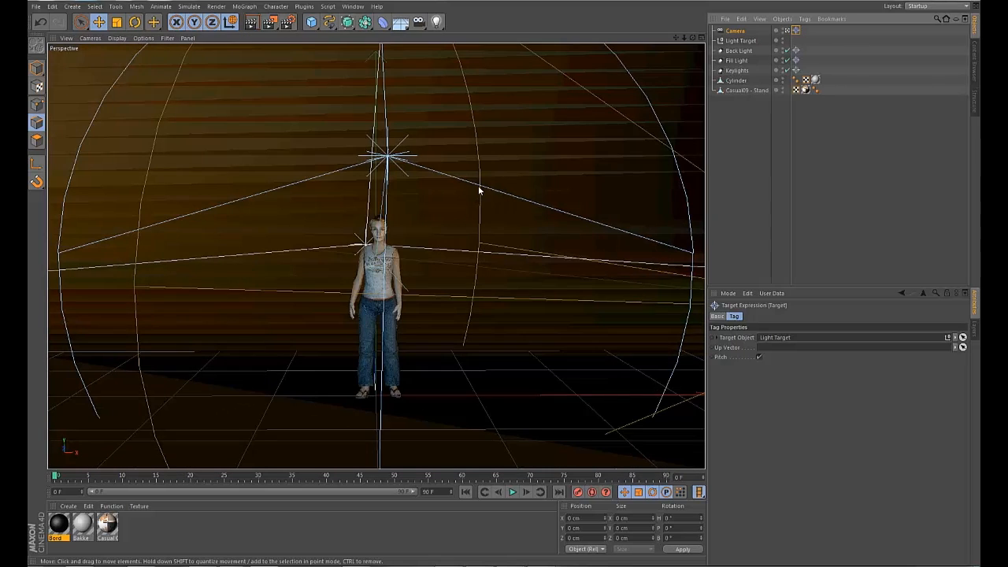
scroll(482, 182, "up", 4)
middle_click_drag(430, 209, 438, 192, "alt")
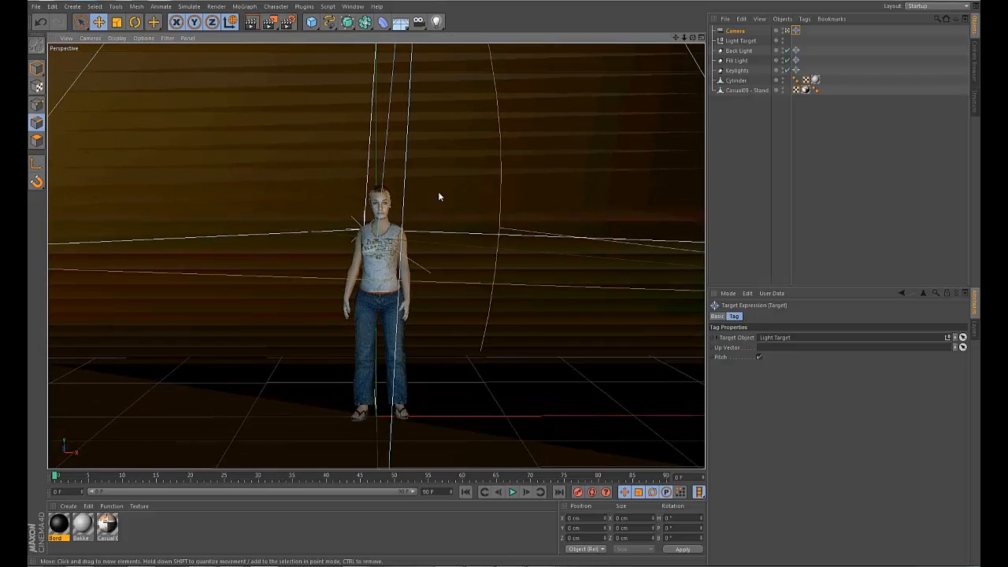
scroll(437, 191, "up", 1)
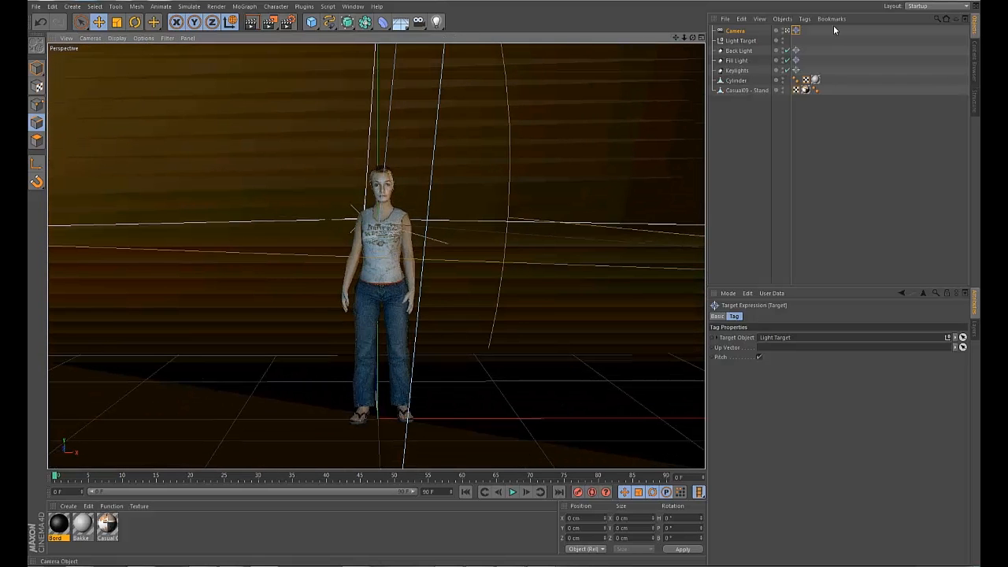
Step: Add a Protection tag to the camera to lock its position, scale and rotation
left_click(804, 18)
mouse_move(819, 36)
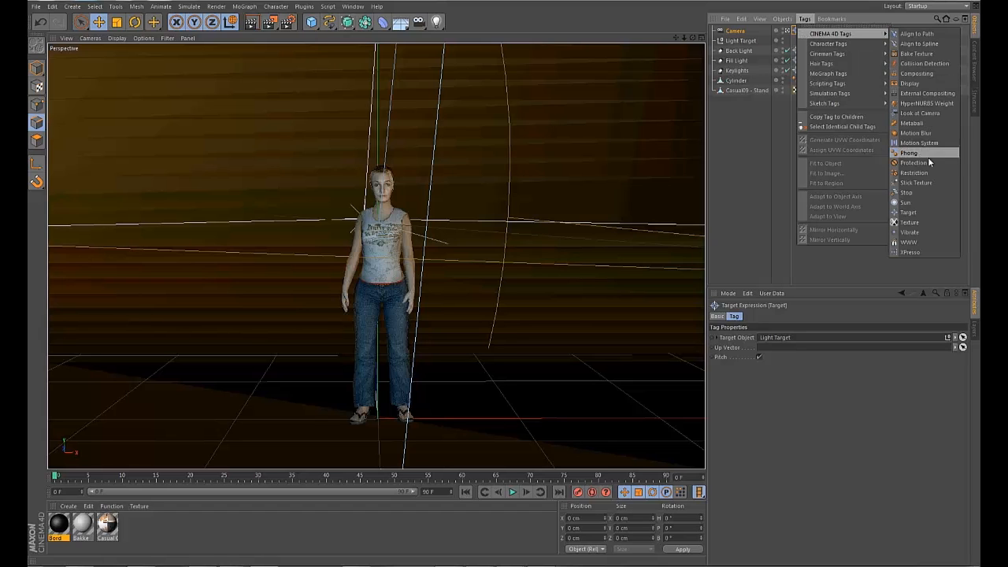
left_click(913, 162)
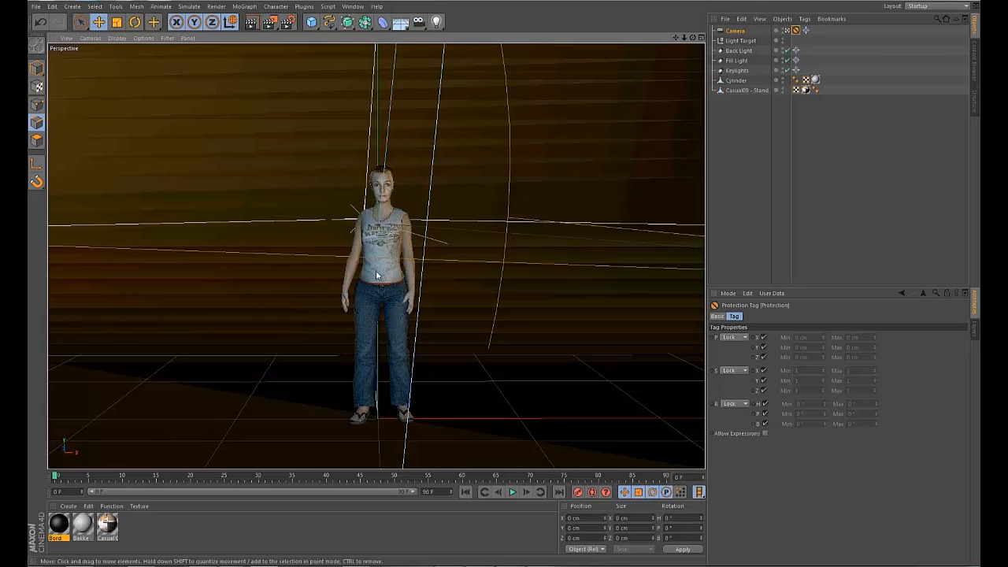
Step: Leave the camera view and shift Keylights slightly toward the woman
left_click(795, 30)
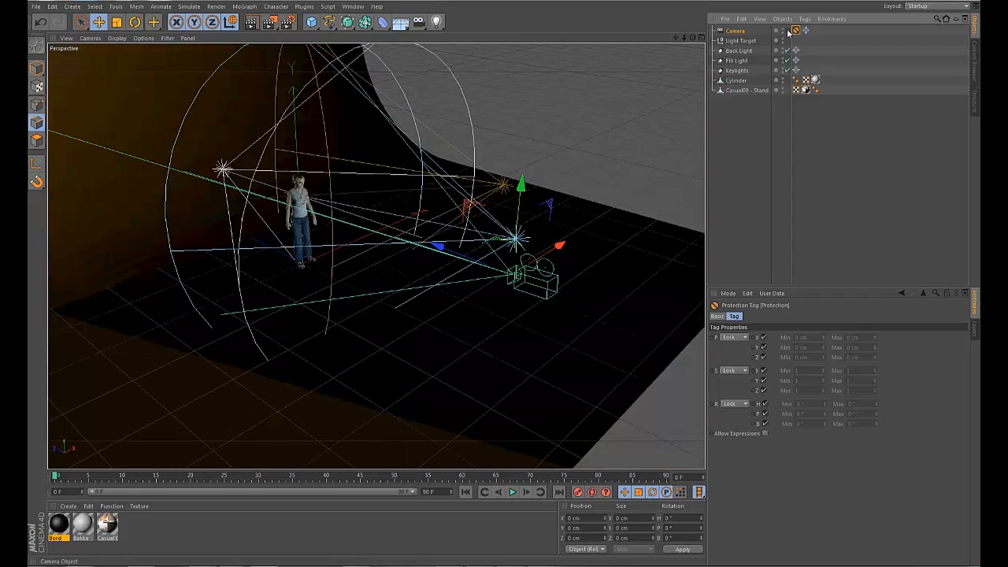
left_click_drag(496, 179, 318, 202, "alt")
scroll(319, 199, "up", 3)
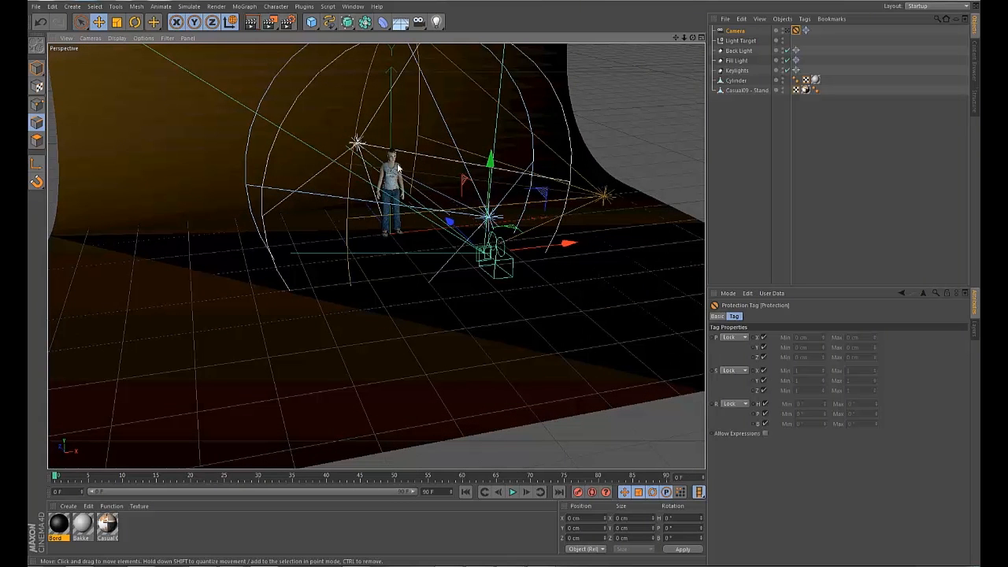
left_click_drag(260, 303, 364, 221, "alt")
left_click(734, 70)
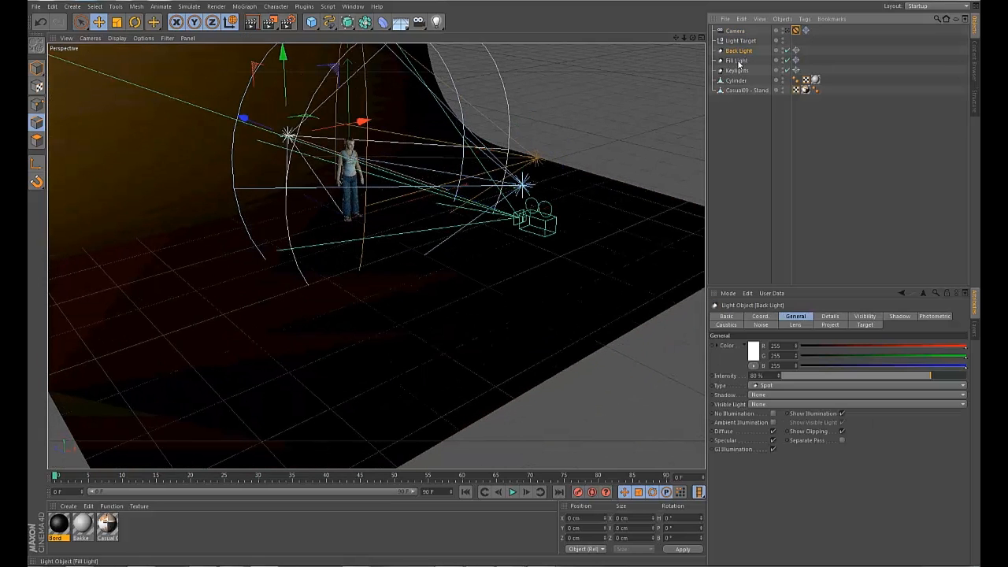
left_click_drag(454, 162, 449, 162)
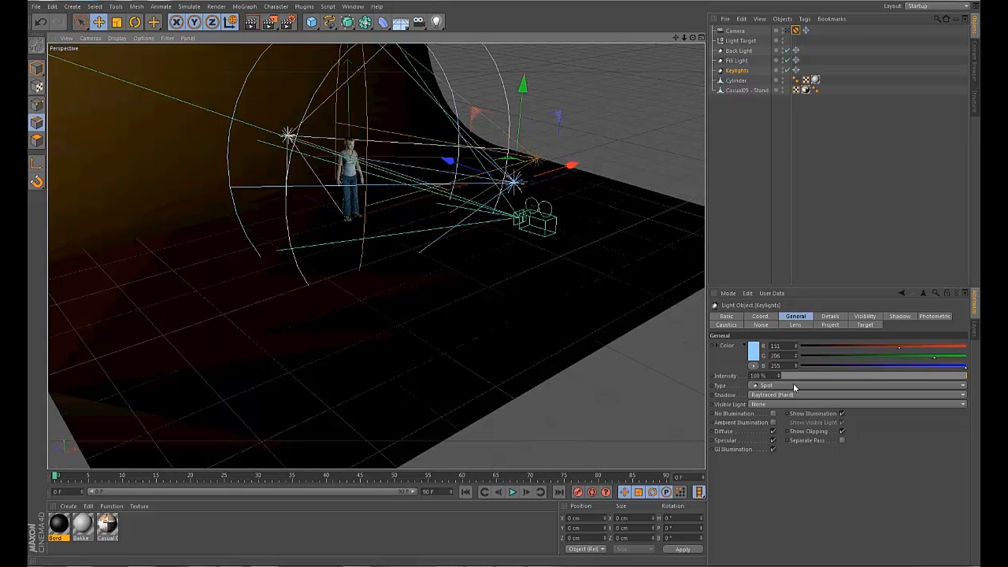
left_click_drag(445, 160, 484, 224)
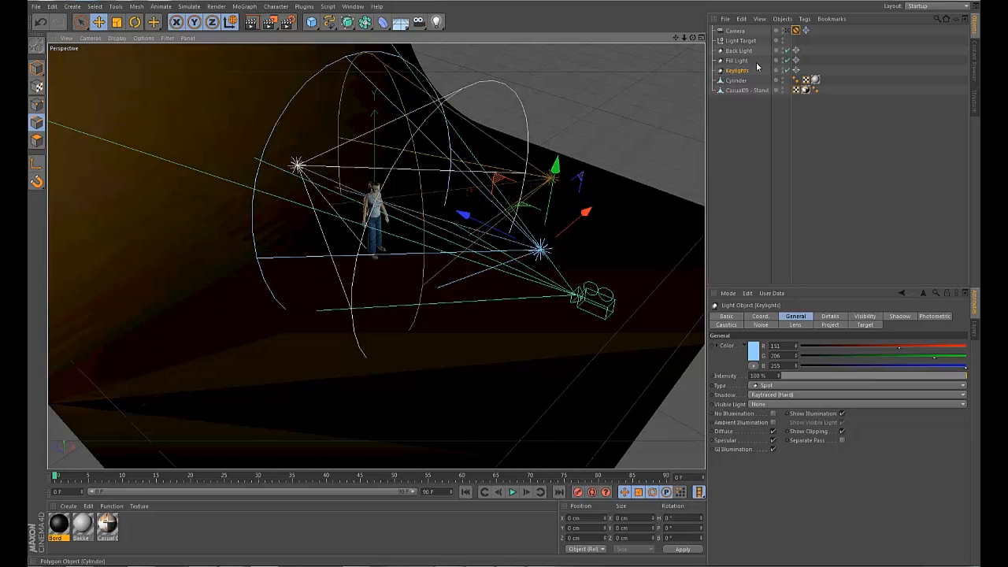
Step: Raise the Light Target null slightly and inspect the target object of the camera's Target tag
left_click(740, 40)
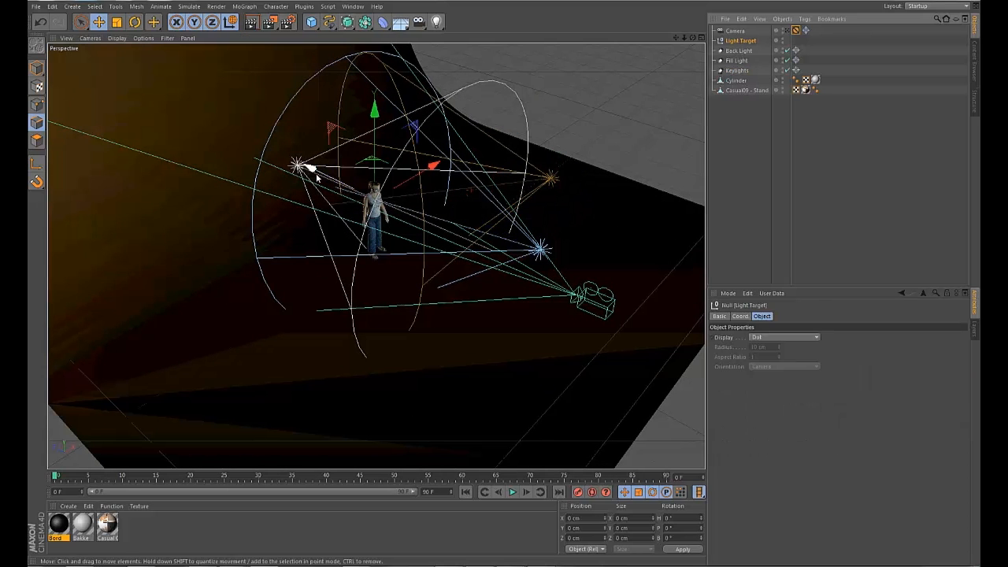
mouse_move(375, 124)
left_mouse_down()
mouse_move(371, 93)
mouse_move(366, 114)
left_mouse_up()
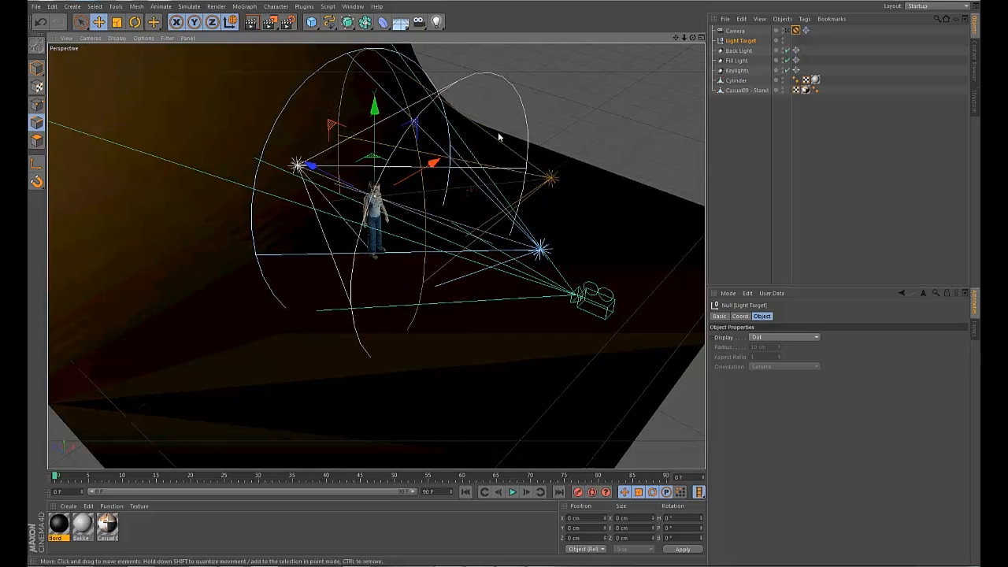
left_click(804, 31)
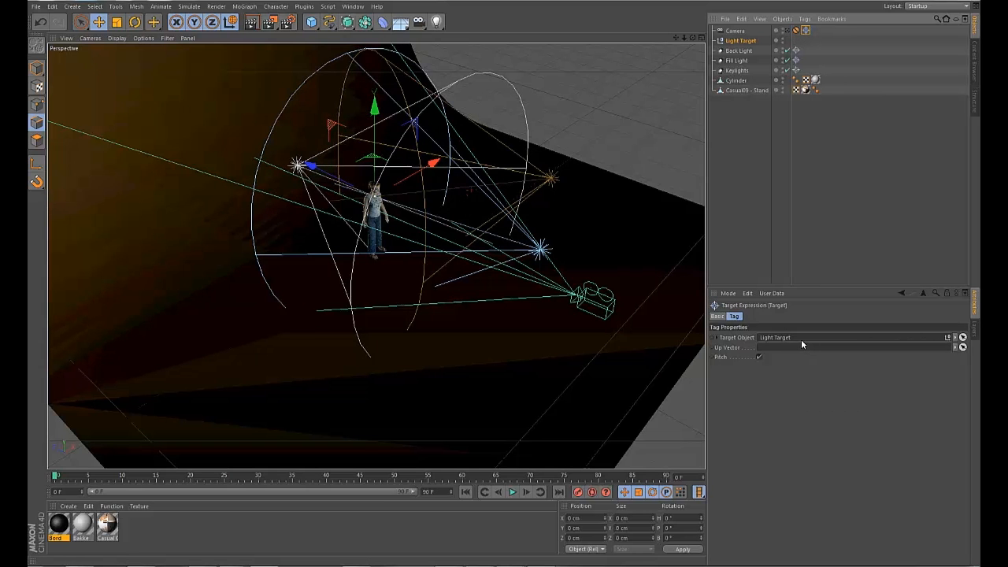
Step: Switch back to the protected camera and render its view to the Picture Viewer, overwriting 3-point.png
left_click_drag(417, 184, 490, 199, "alt")
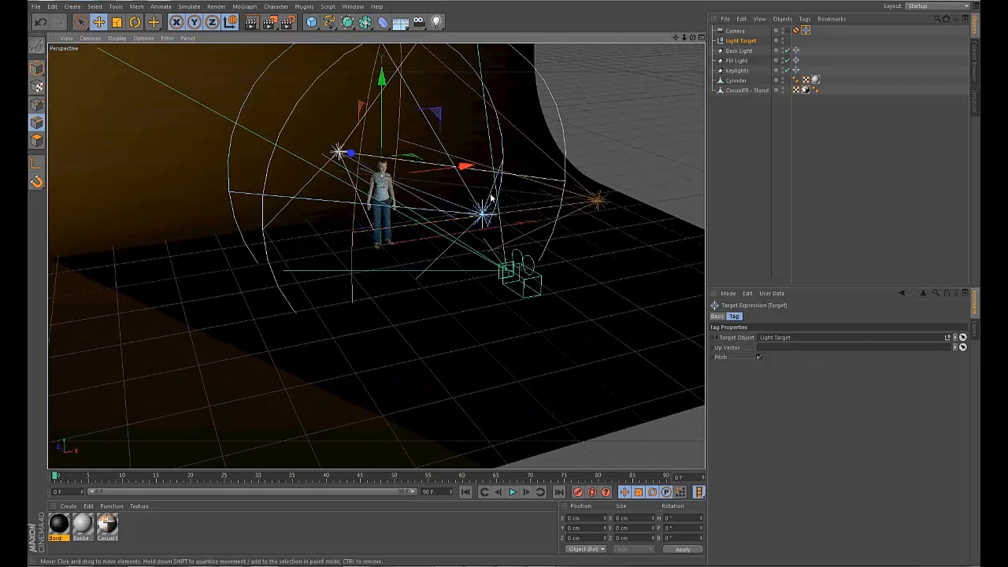
left_click_drag(403, 185, 414, 192, "alt")
middle_click_drag(415, 191, 434, 210, "alt")
right_click_drag(434, 210, 450, 205, "alt")
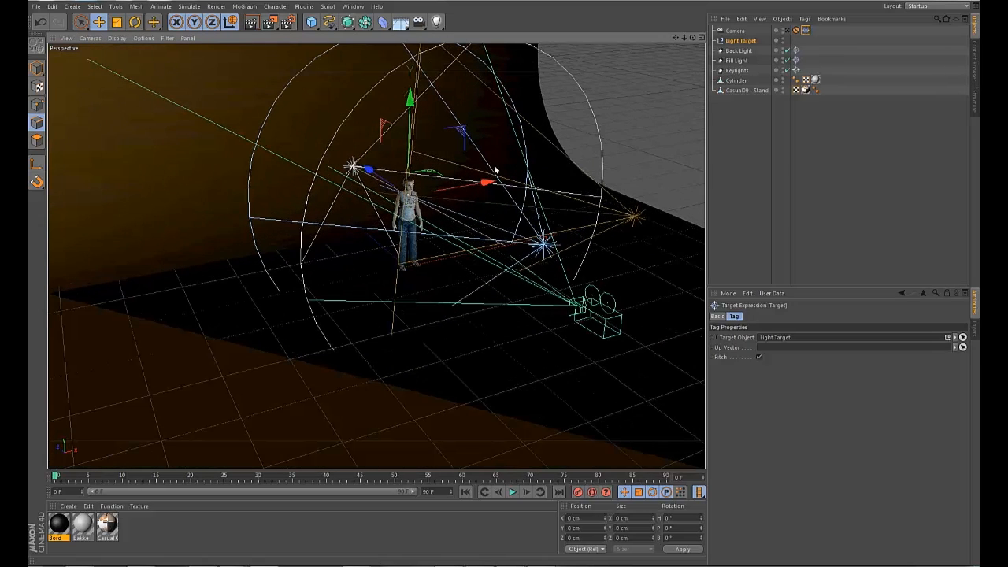
left_click(786, 30)
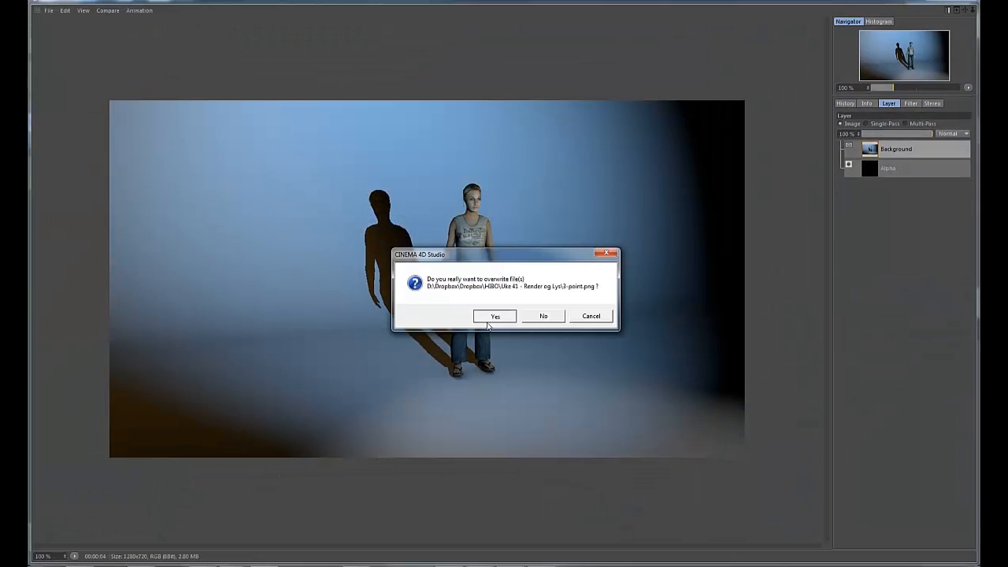
left_click(495, 315)
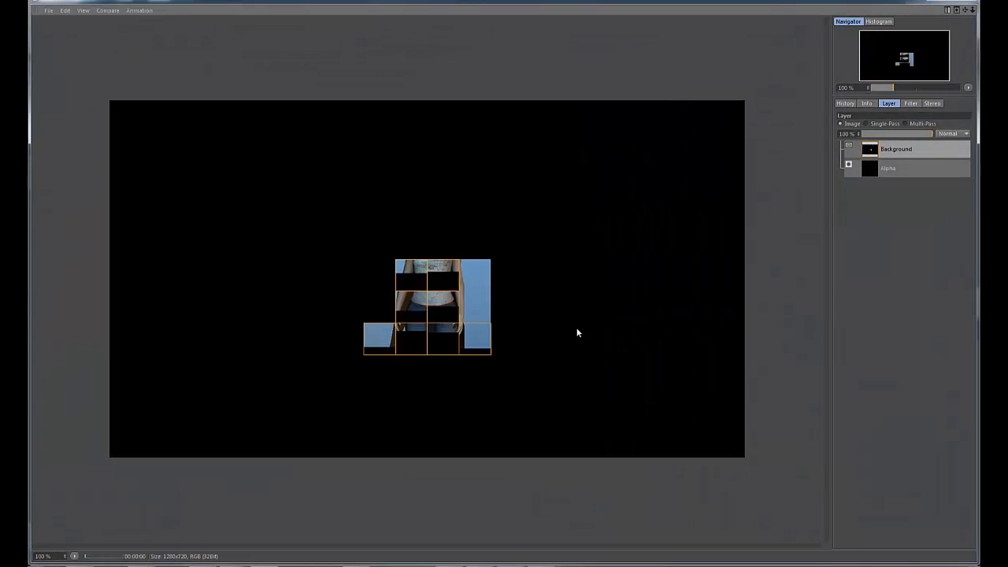